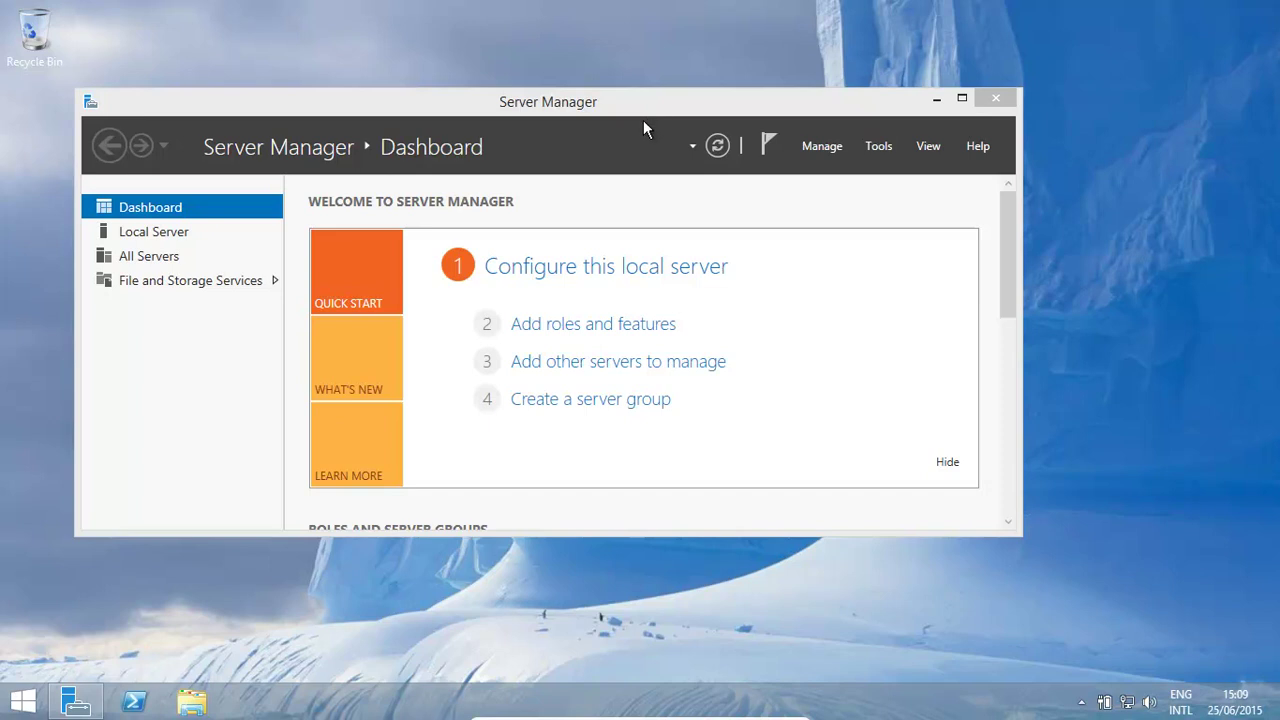
{"action": "left_click", "coordinate": [22, 700]}
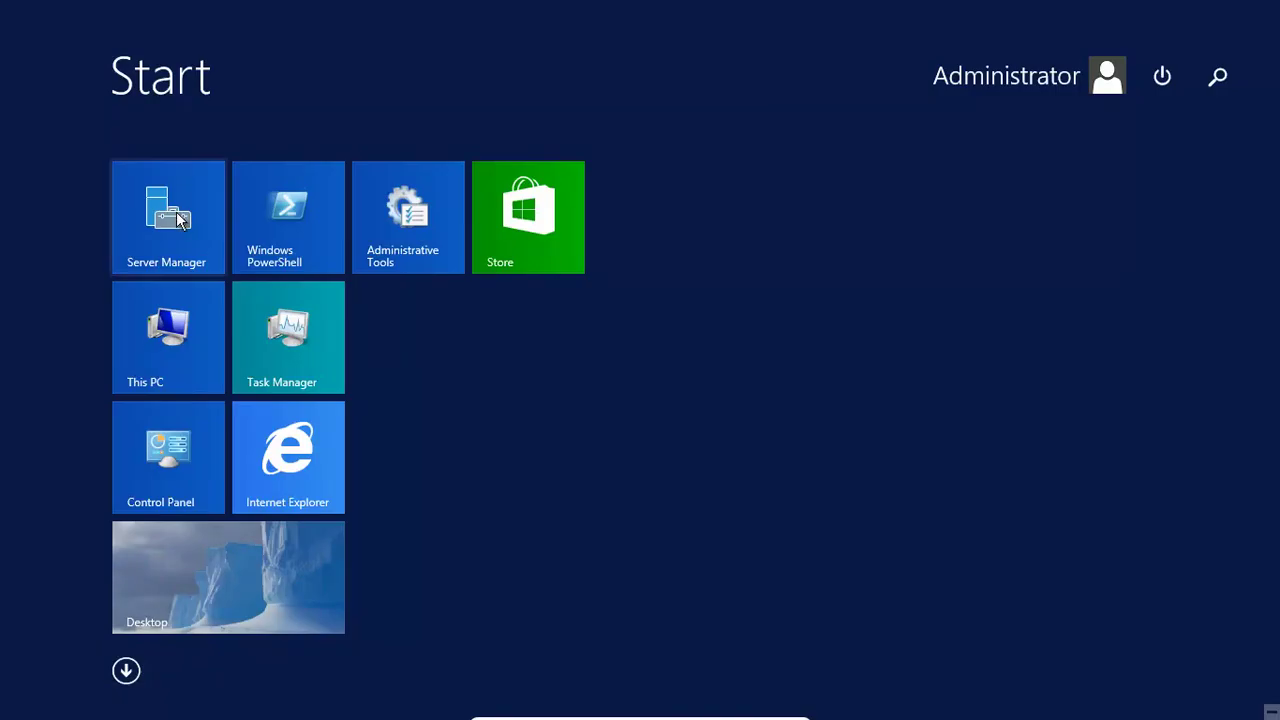
{"action": "left_click", "coordinate": [163, 565]}
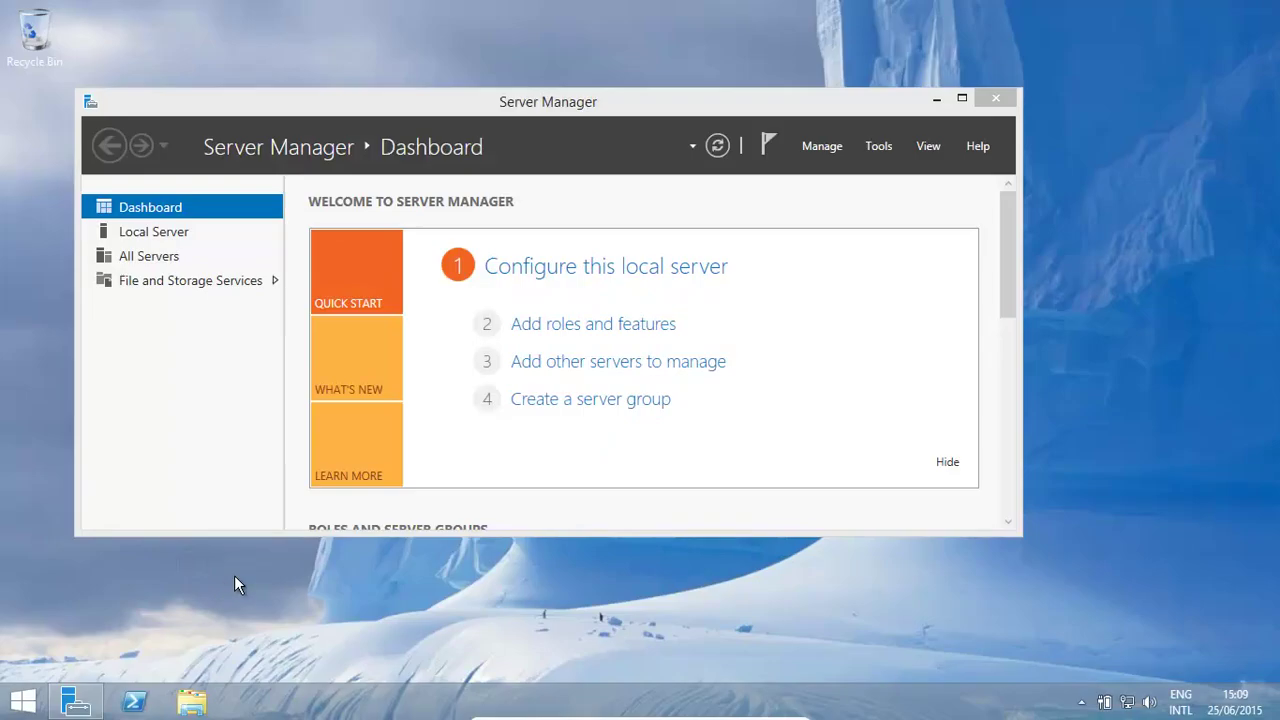
Start adding roles and features with a role-based or feature-based installation on the local server from the server pool
{"action": "left_click", "coordinate": [588, 340]}
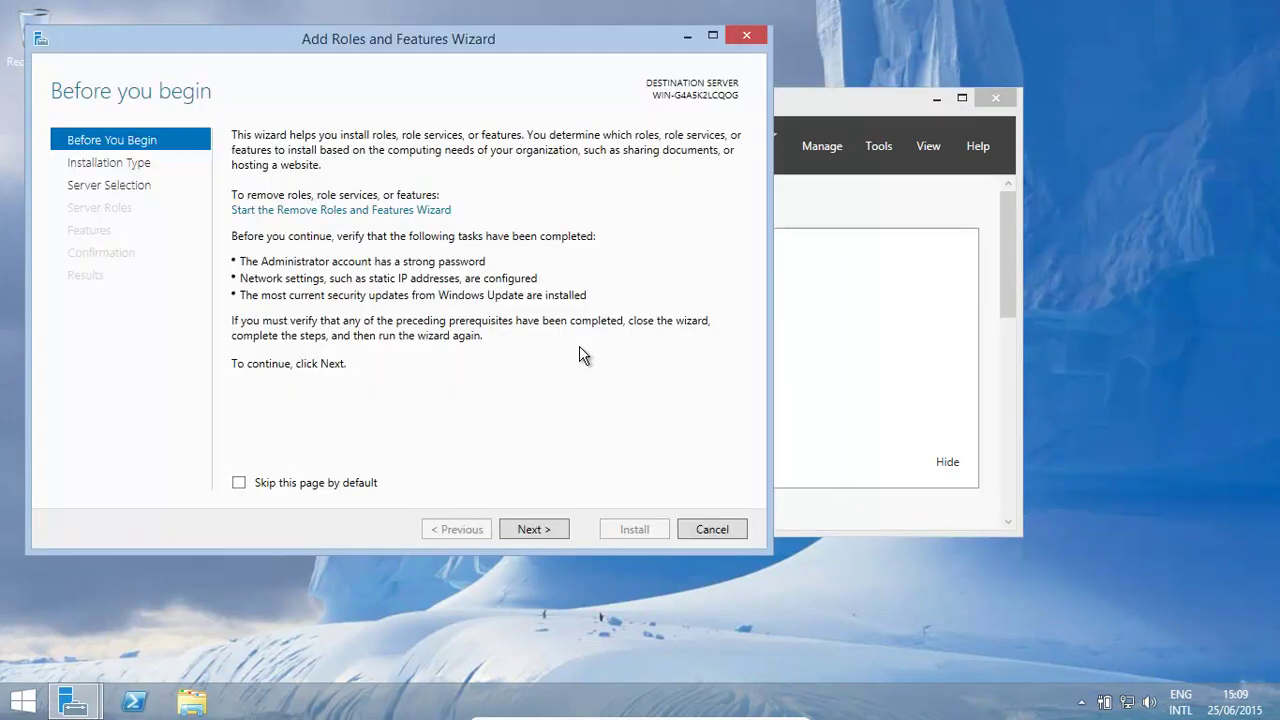
{"action": "left_click", "coordinate": [544, 540]}
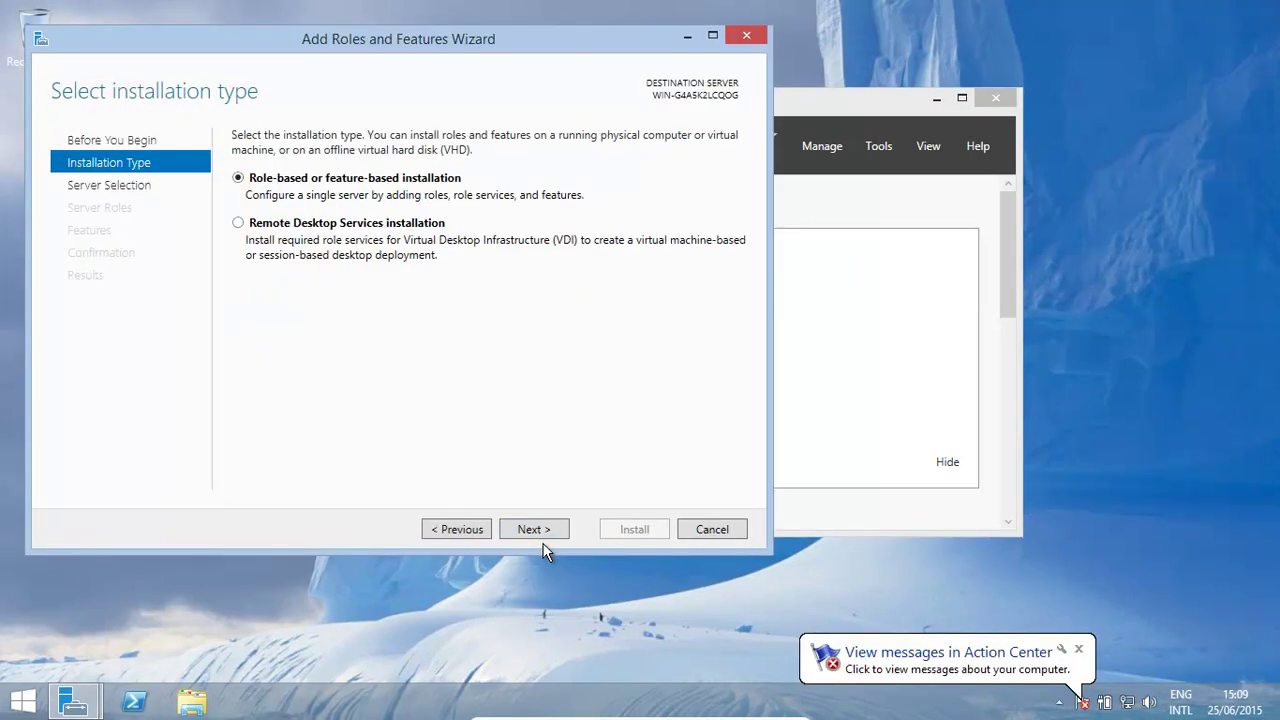
{"action": "left_click", "coordinate": [546, 539]}
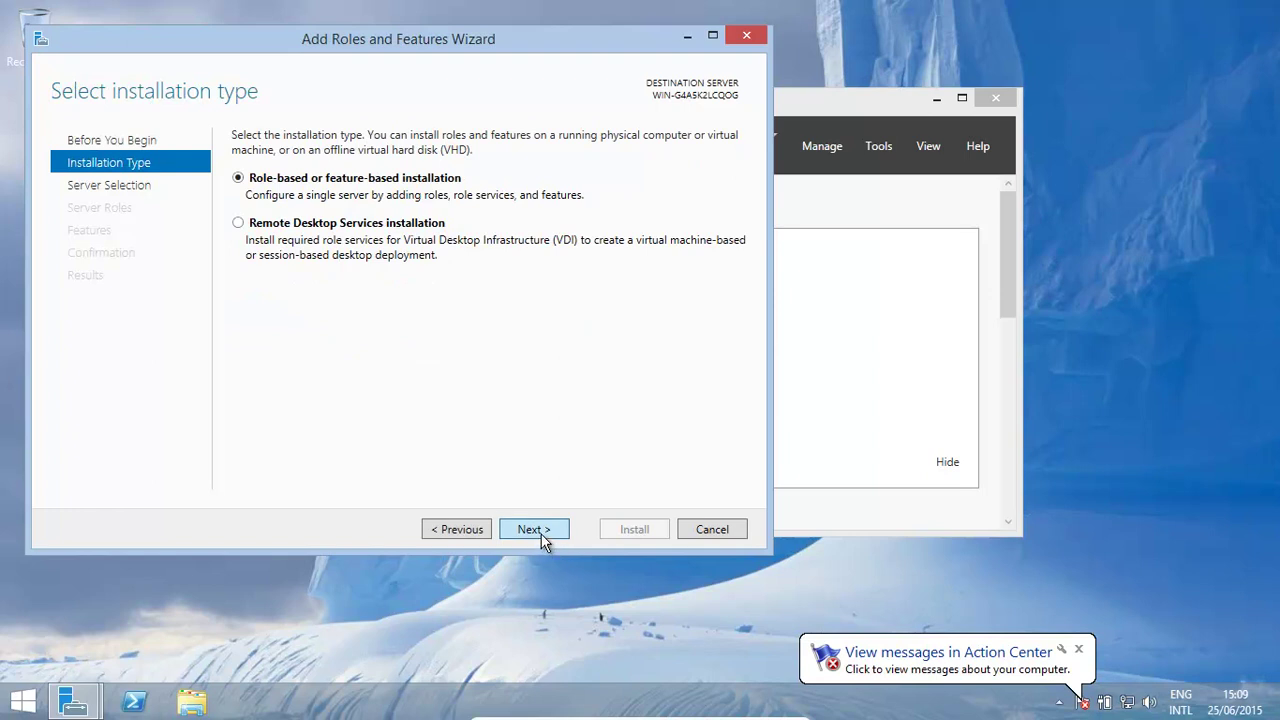
{"action": "left_click", "coordinate": [1079, 649]}
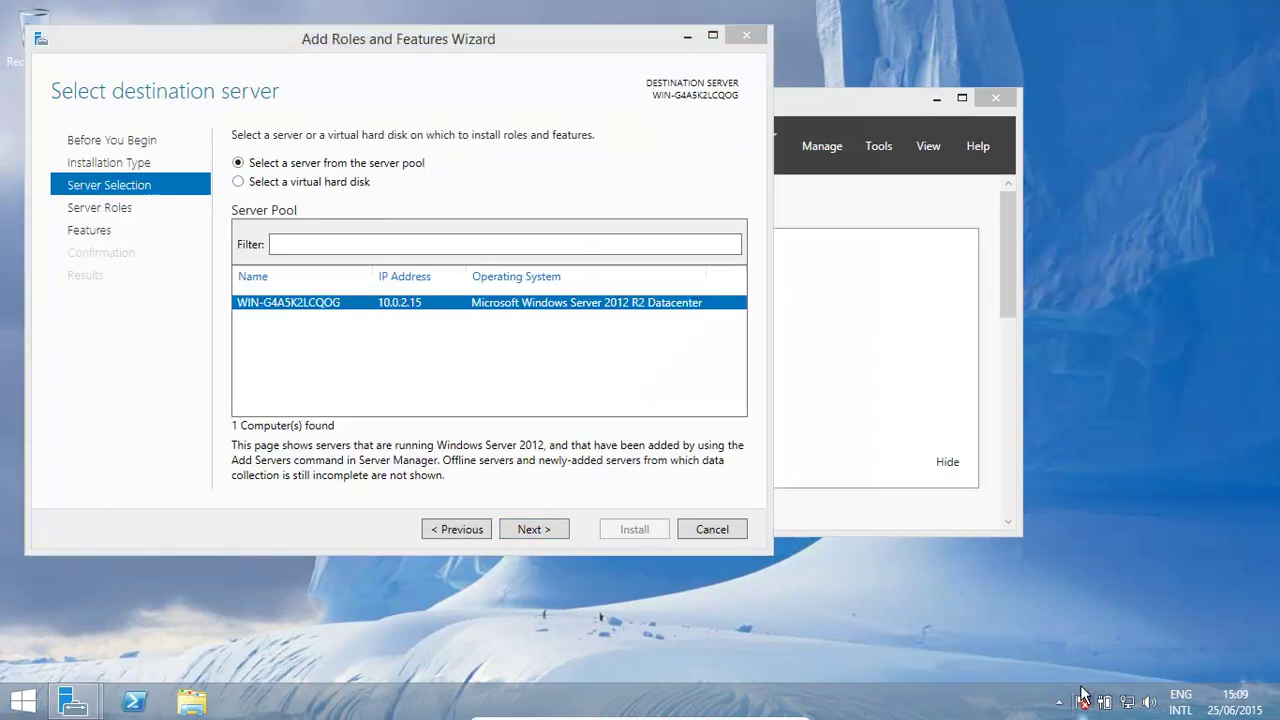
{"action": "left_click", "coordinate": [535, 533]}
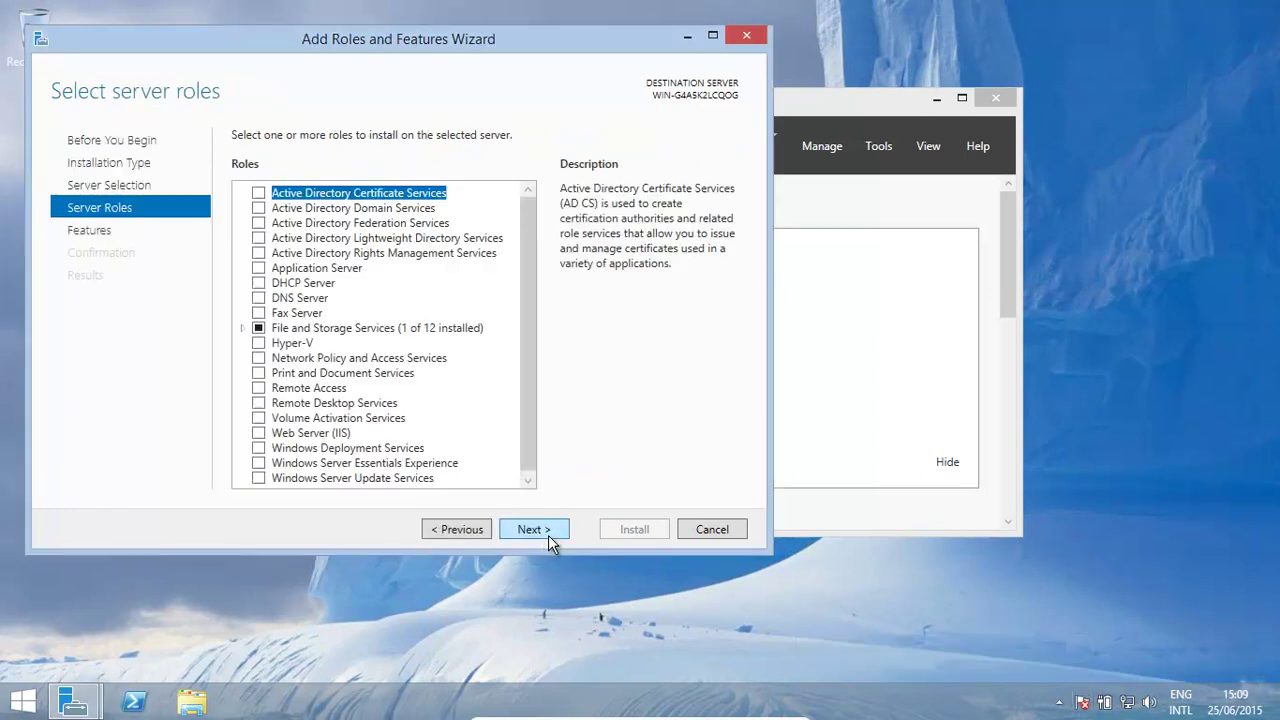
Select the Work Folders role service under File and iSCSI Services, including its required features and management tools
{"action": "left_click", "coordinate": [242, 329]}
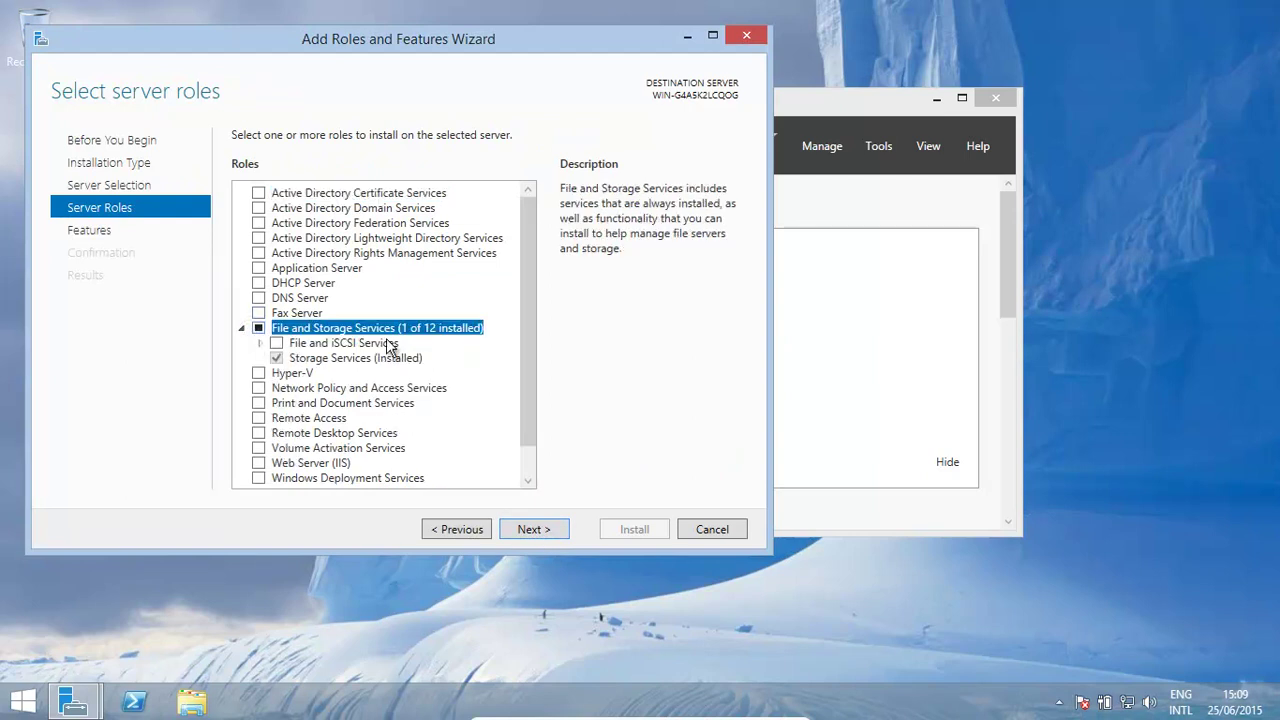
{"action": "left_click", "coordinate": [264, 343]}
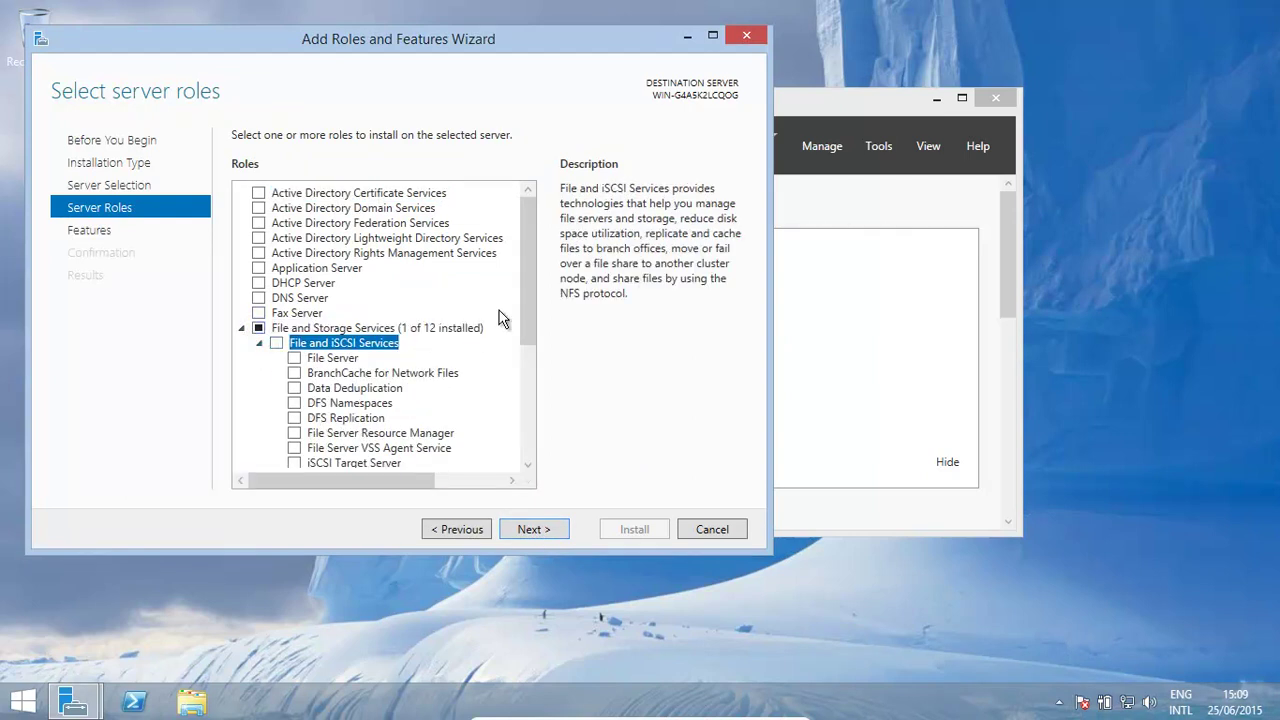
{"action": "left_click_drag", "start_coordinate": [528, 331], "coordinate": [517, 400]}
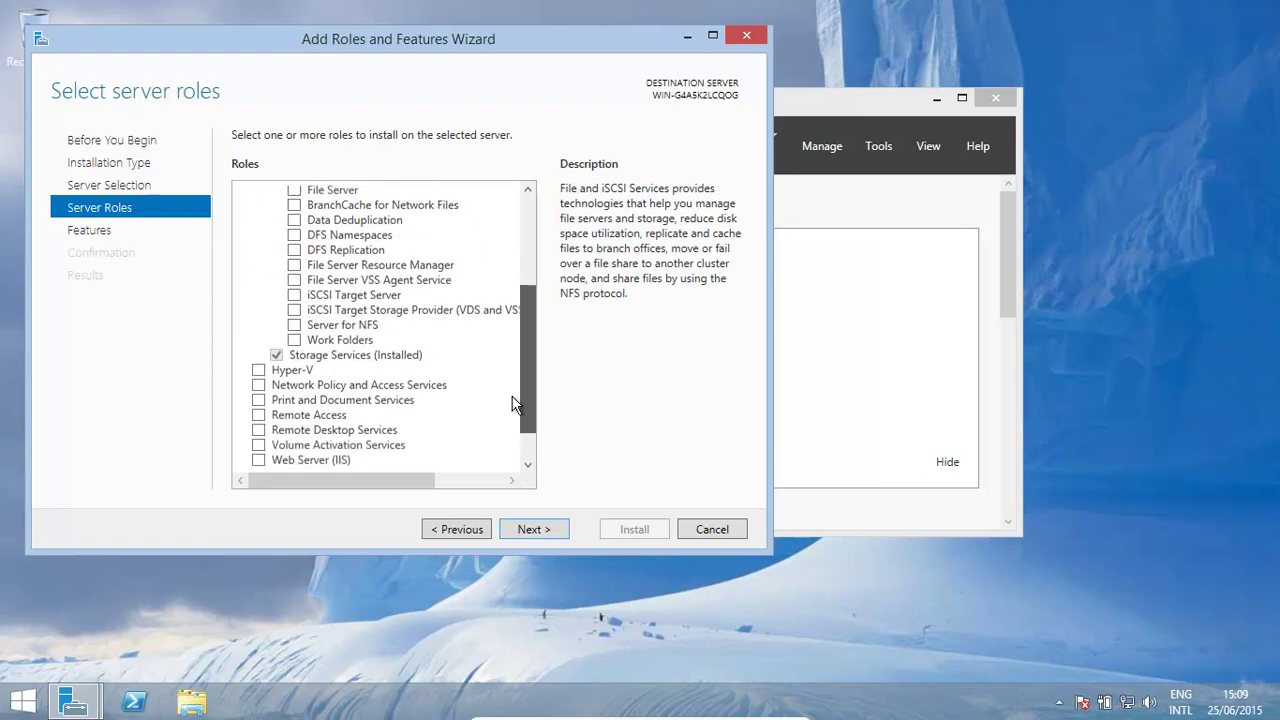
{"action": "left_click", "coordinate": [297, 340]}
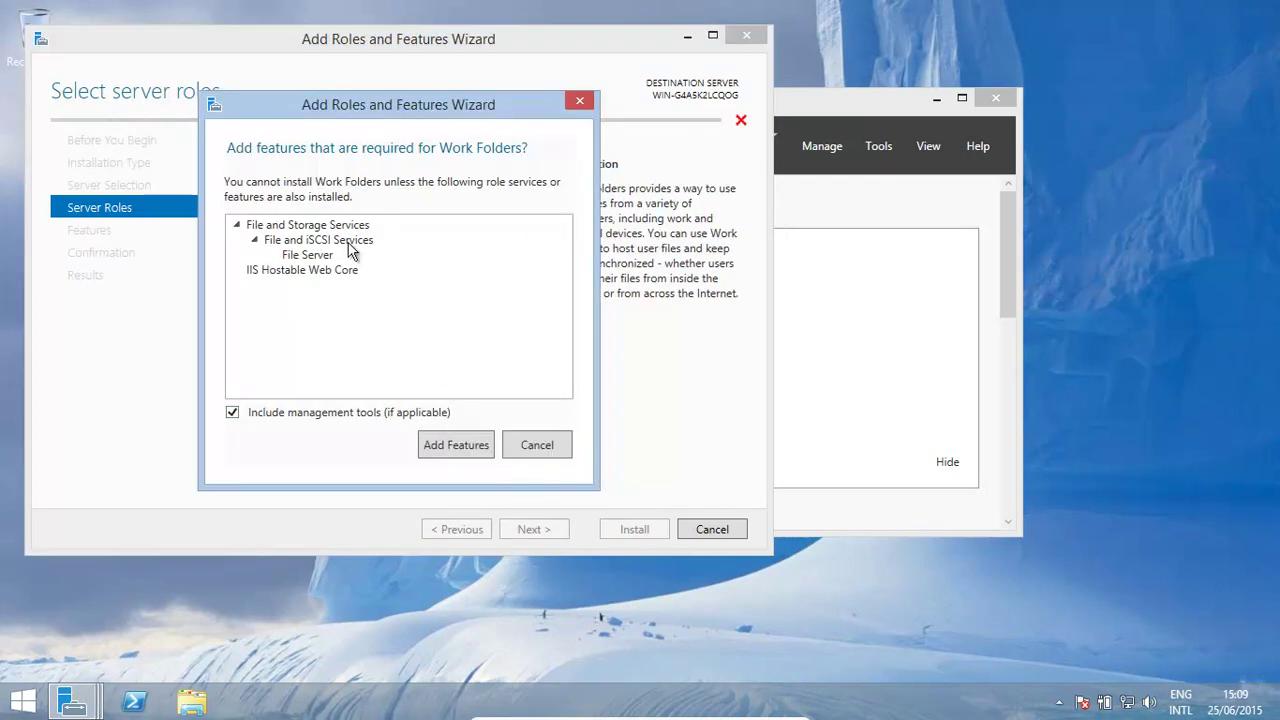
{"action": "left_click", "coordinate": [463, 445]}
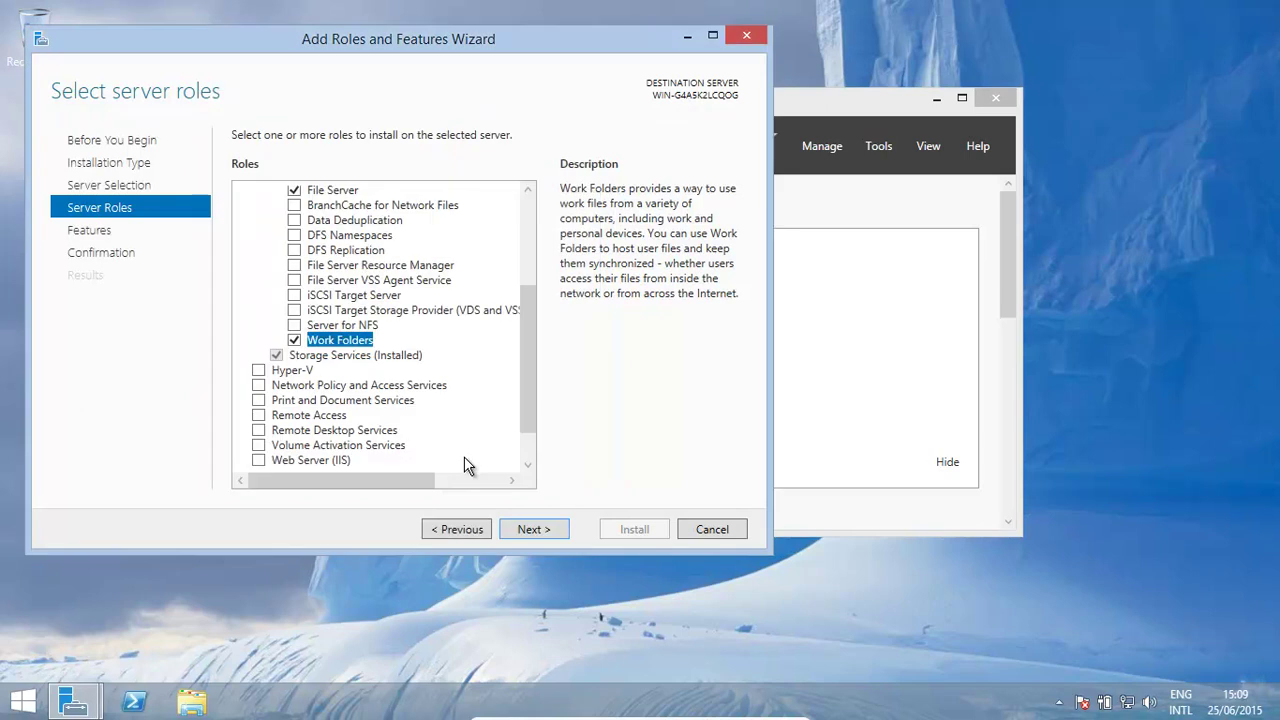
Keep the default features, allow the destination server to restart automatically if required, and install the selected roles
{"action": "left_click", "coordinate": [538, 533]}
{"action": "left_click", "coordinate": [540, 541]}
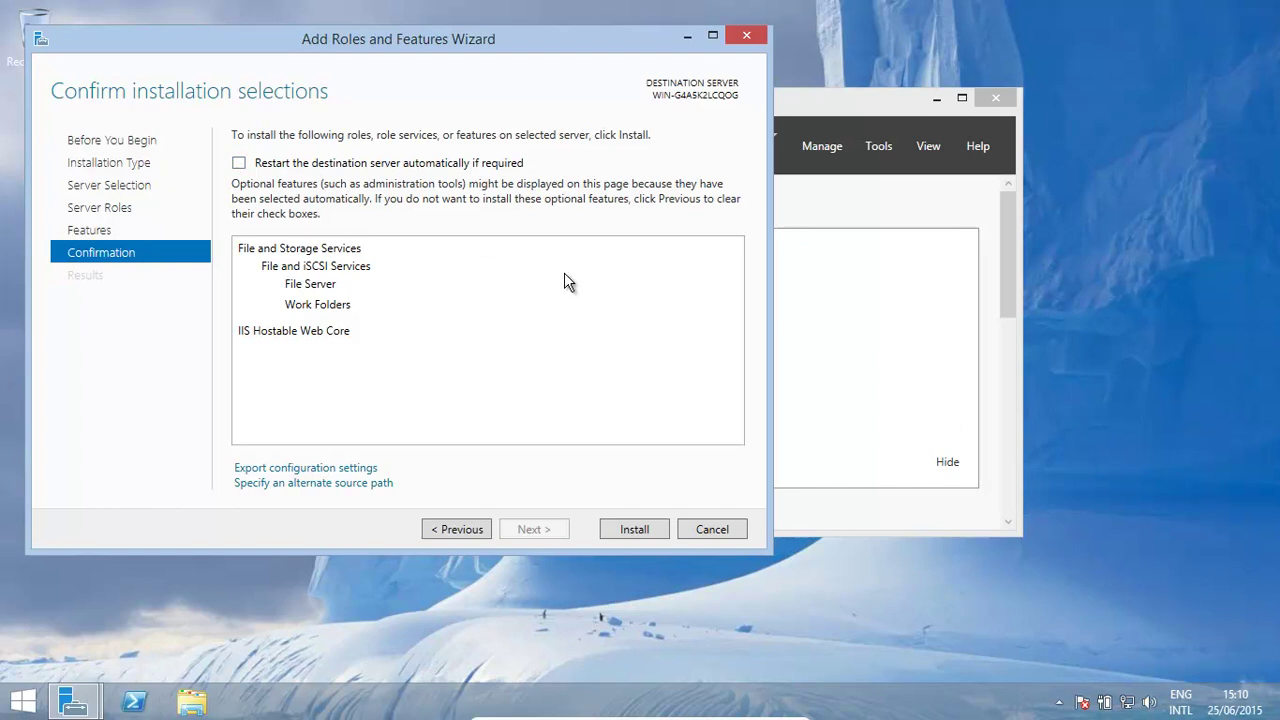
{"action": "left_click", "coordinate": [240, 164]}
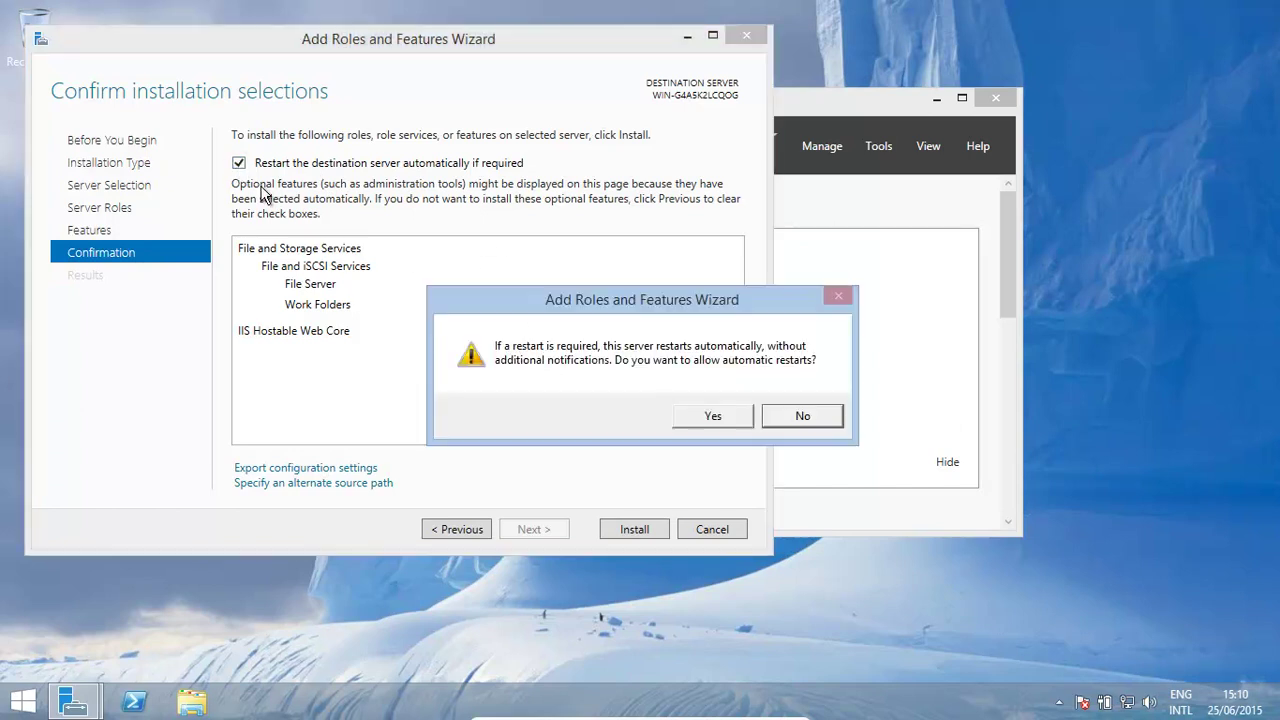
{"action": "left_click", "coordinate": [715, 413]}
{"action": "left_click", "coordinate": [623, 532]}
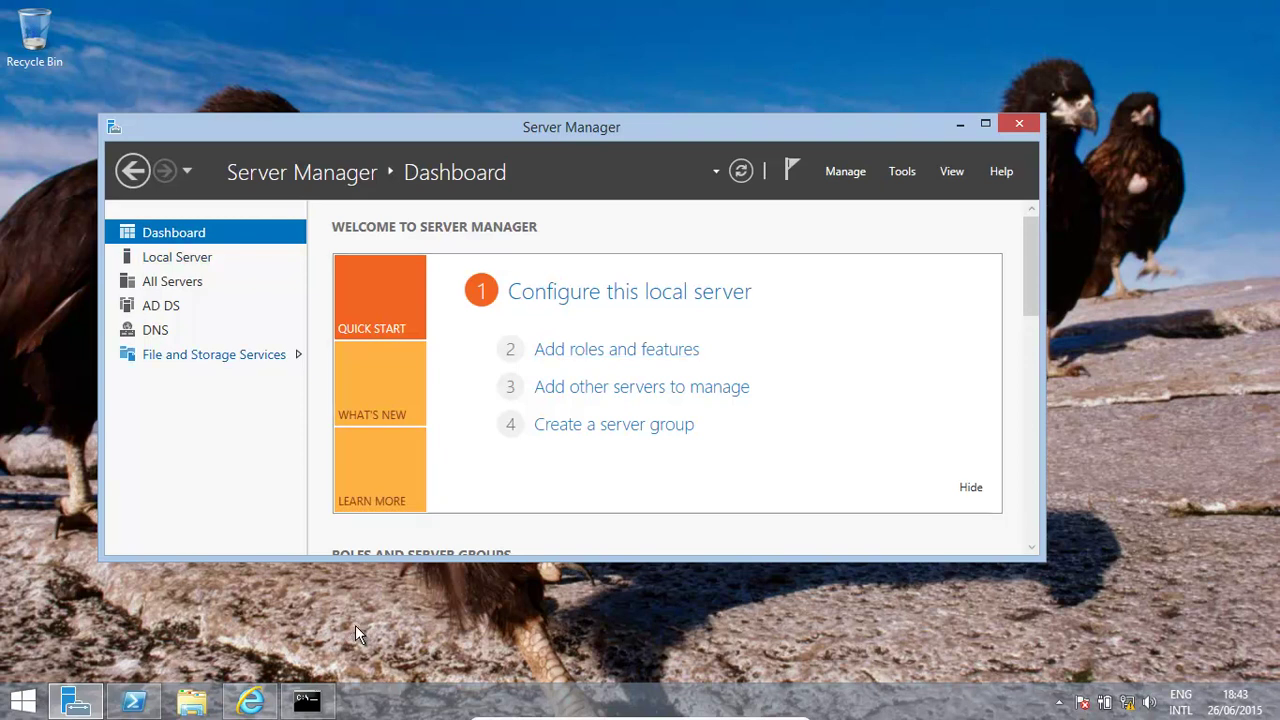
Open the Work Folders page of File and Storage Services in a maximized window
{"action": "left_click", "coordinate": [176, 354]}
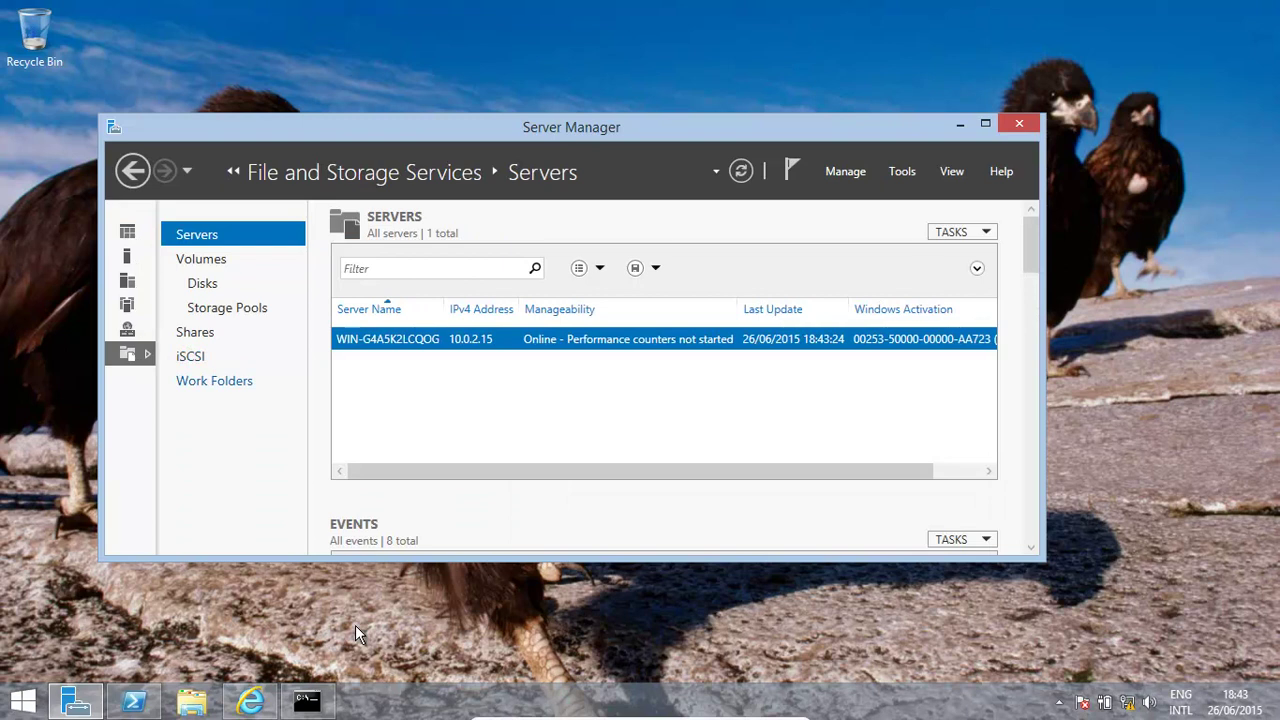
{"action": "left_click", "coordinate": [220, 381]}
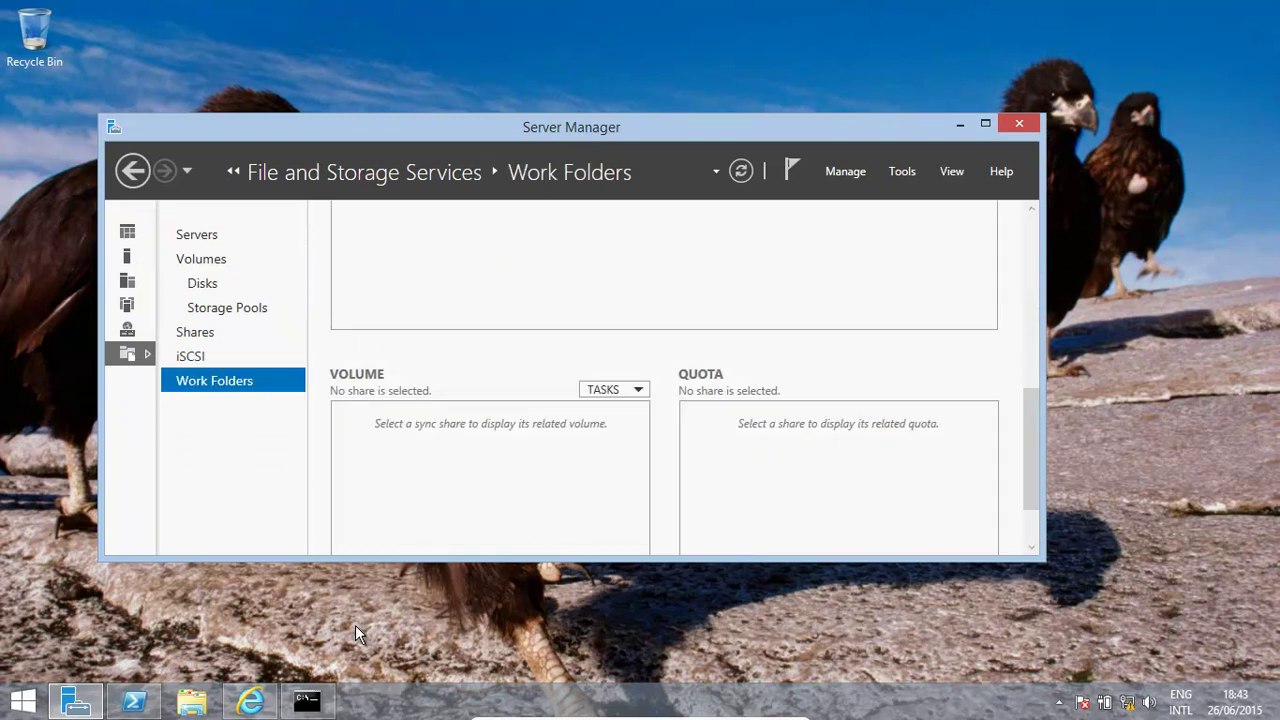
{"action": "left_click", "coordinate": [985, 124]}
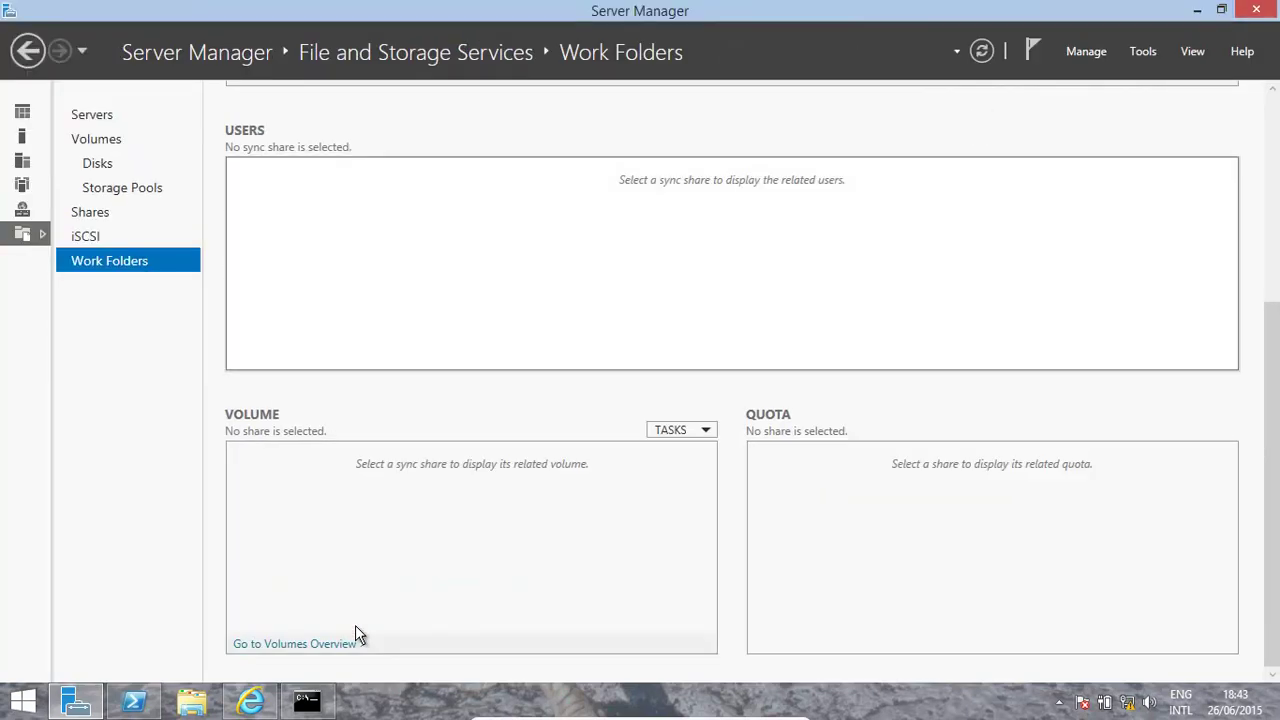
{"action": "scroll", "coordinate": [355, 635], "scroll_direction": "up", "scroll_amount": 5}
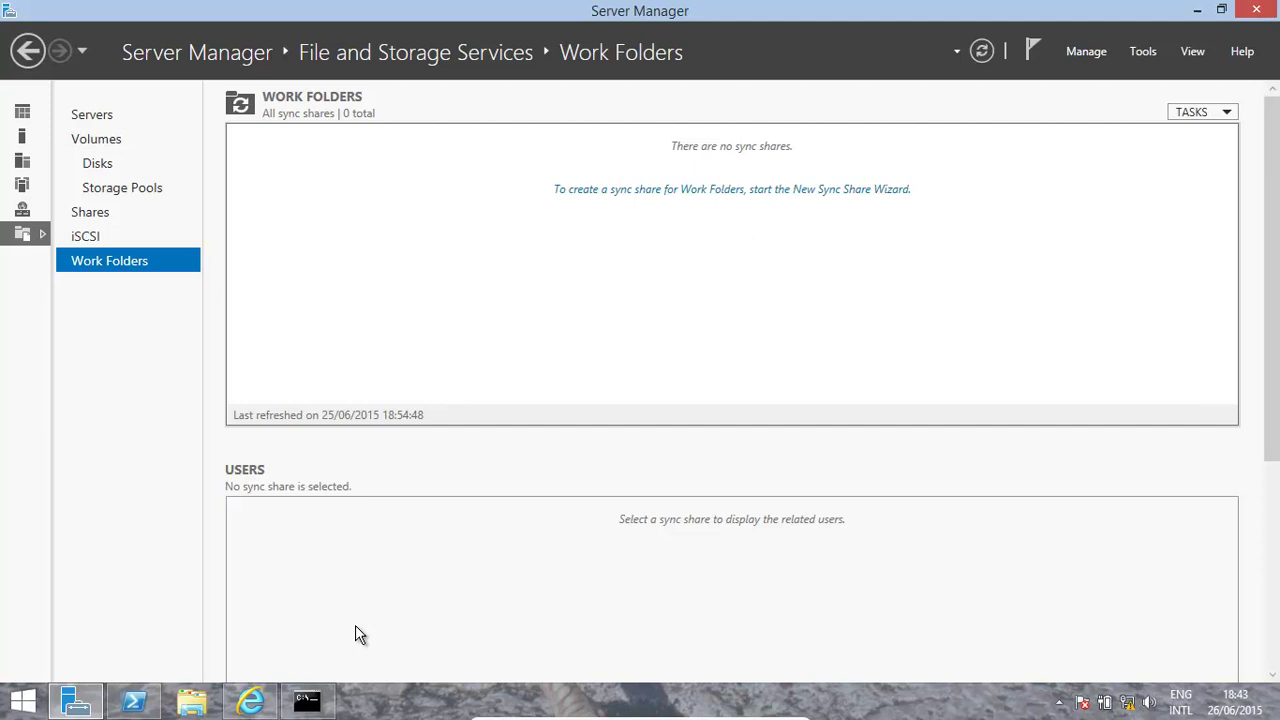
Start a new sync share located at the local path c:\WorkFolders and create that directory
{"action": "left_click", "coordinate": [1201, 112]}
{"action": "left_click", "coordinate": [1194, 132]}
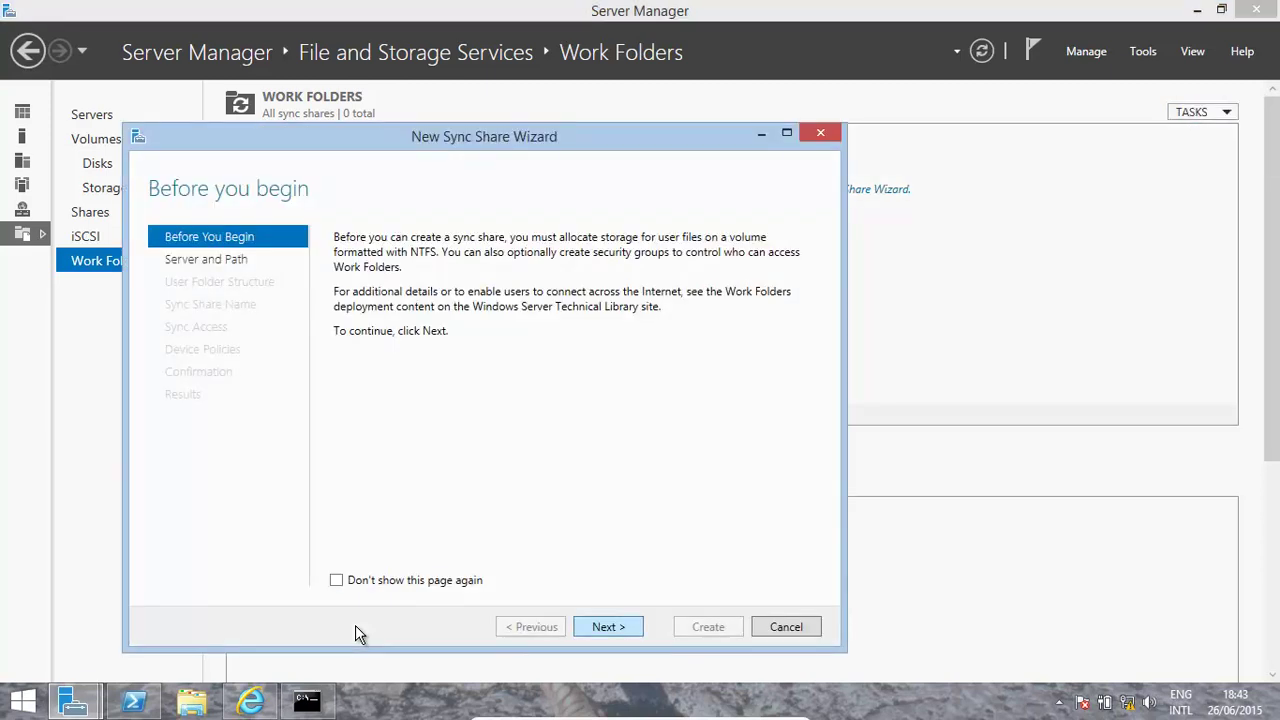
{"action": "key", "text": "Return"}
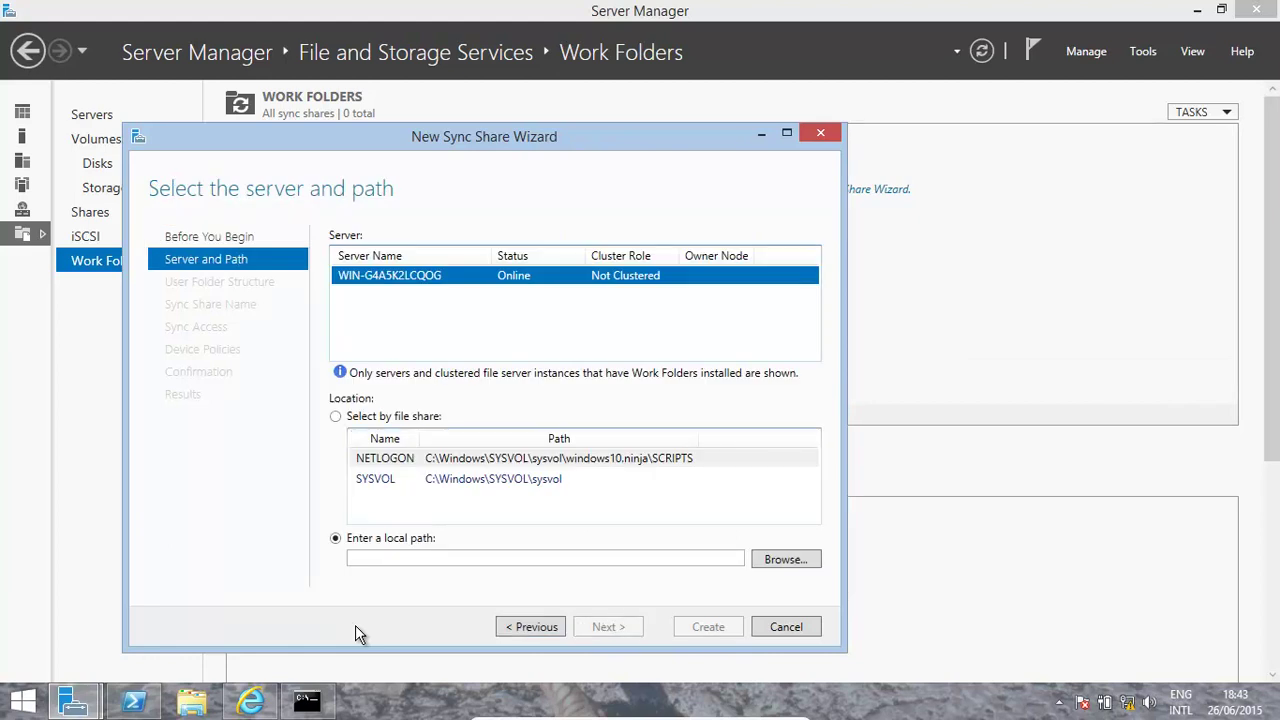
{"action": "key", "text": "Tab"}
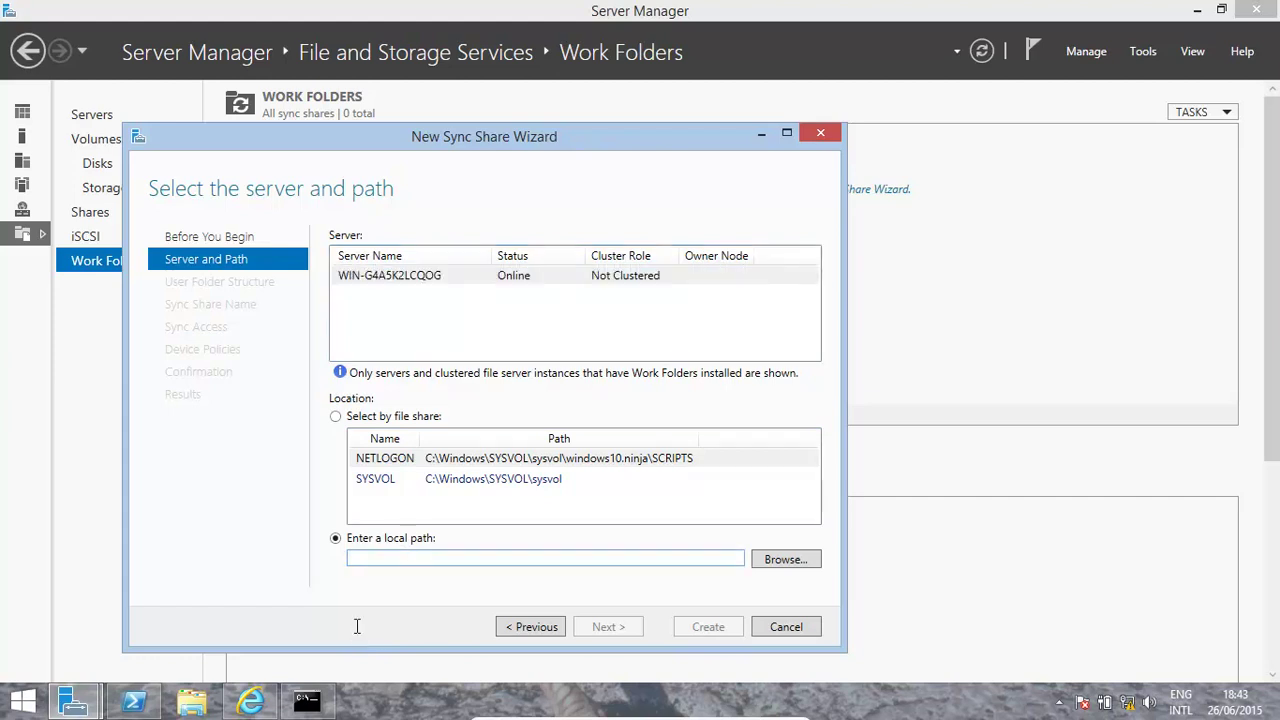
{"action": "type", "text": "c:\\"}
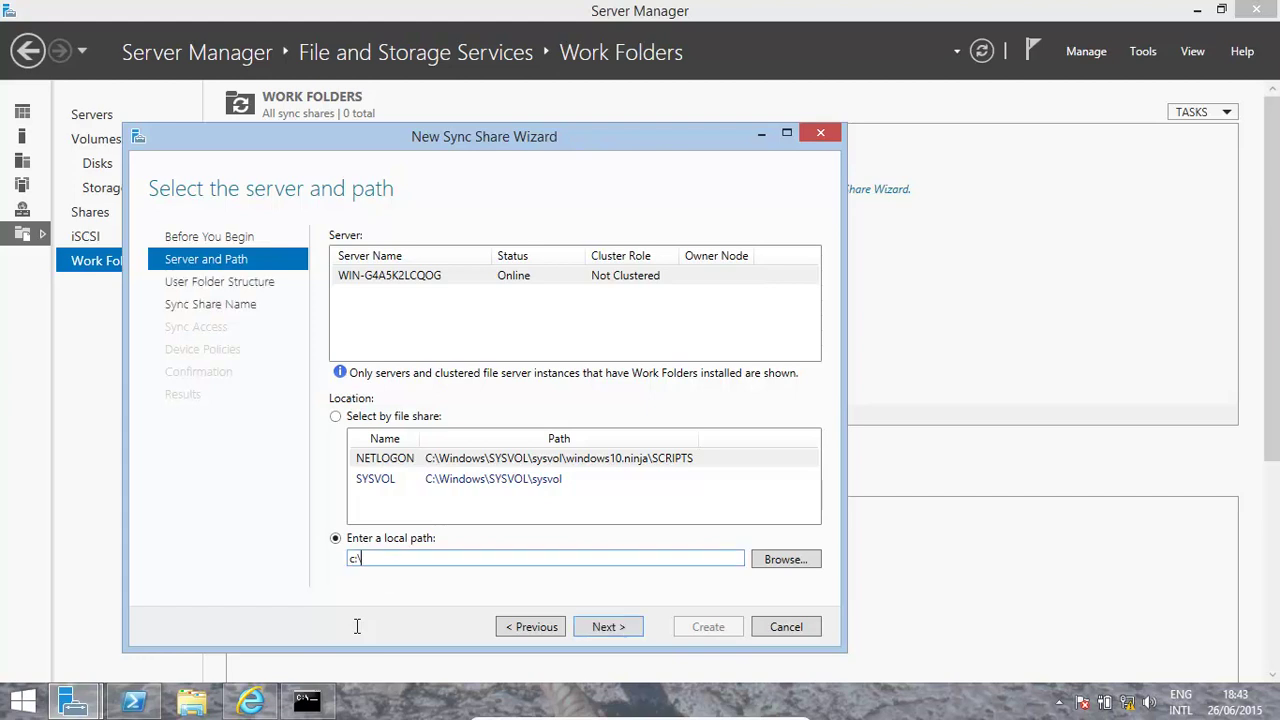
{"action": "type", "text": "WorkFolders"}
{"action": "key", "text": "Return"}
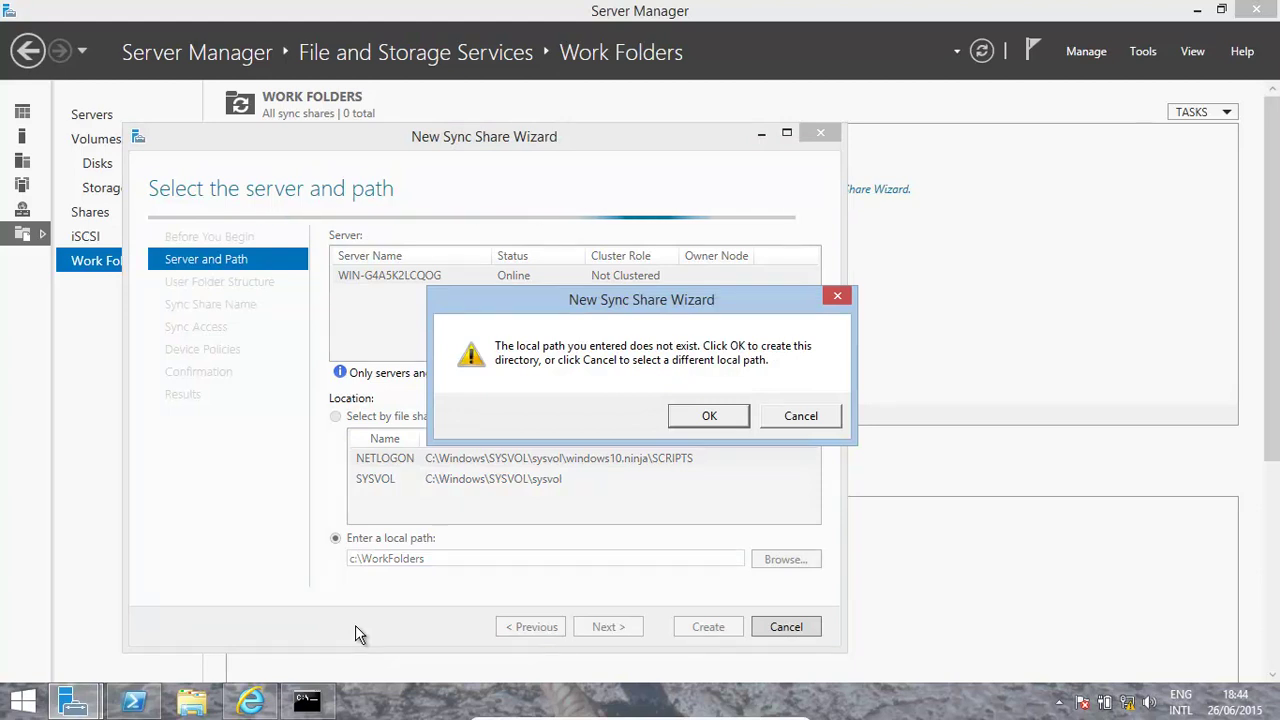
{"action": "key", "text": "Return"}
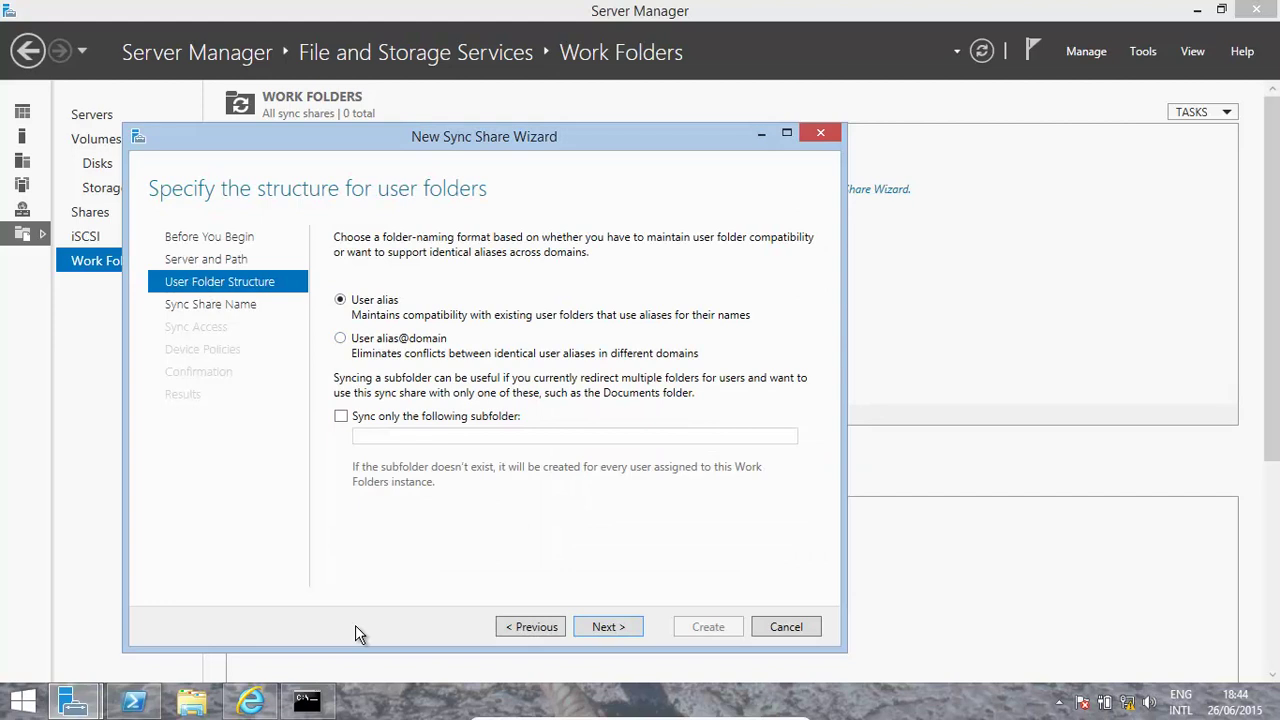
Set the user folder structure to User alias@domain and keep WorkFolders as the sync share name
{"action": "key", "text": "Down"}
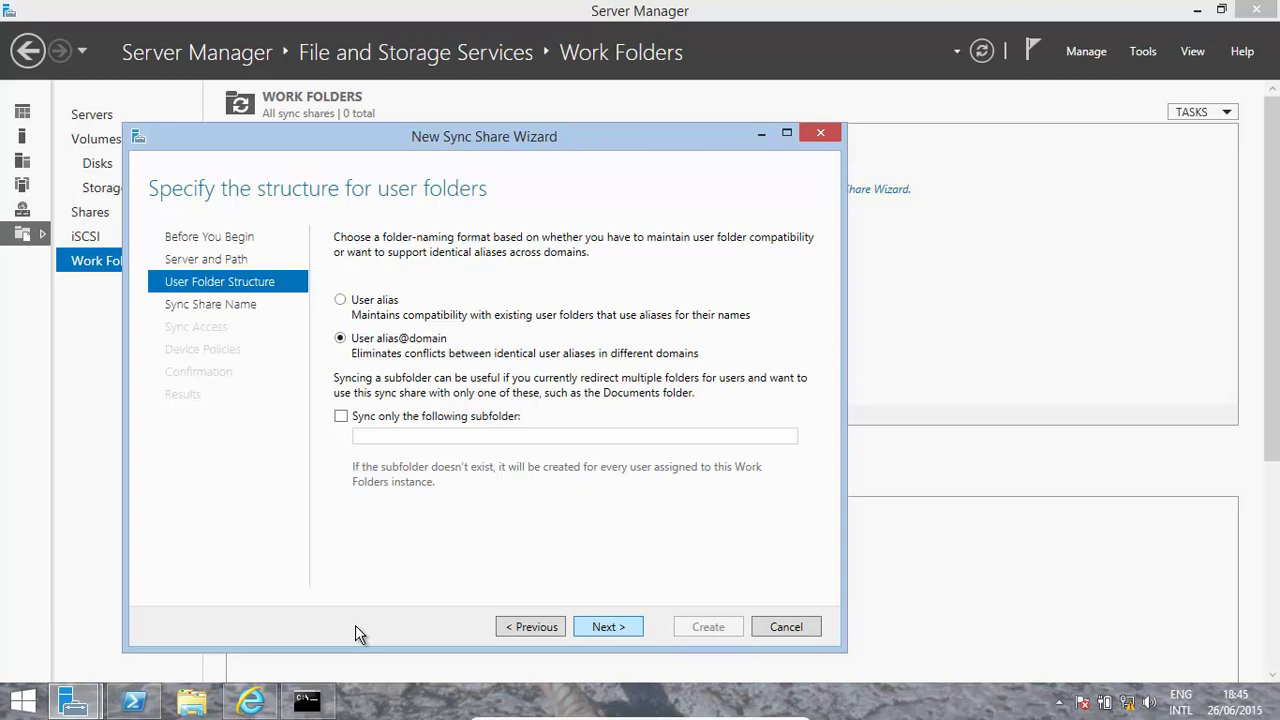
{"action": "key", "text": "Return"}
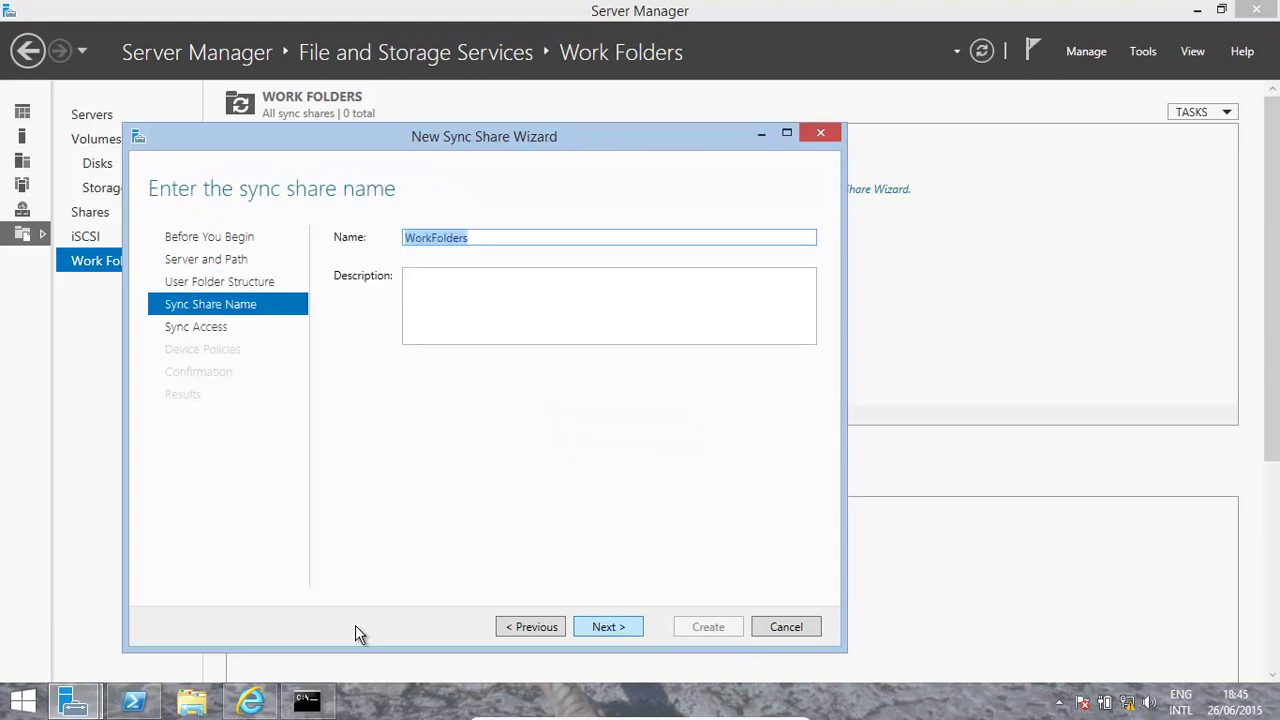
{"action": "key", "text": "Return"}
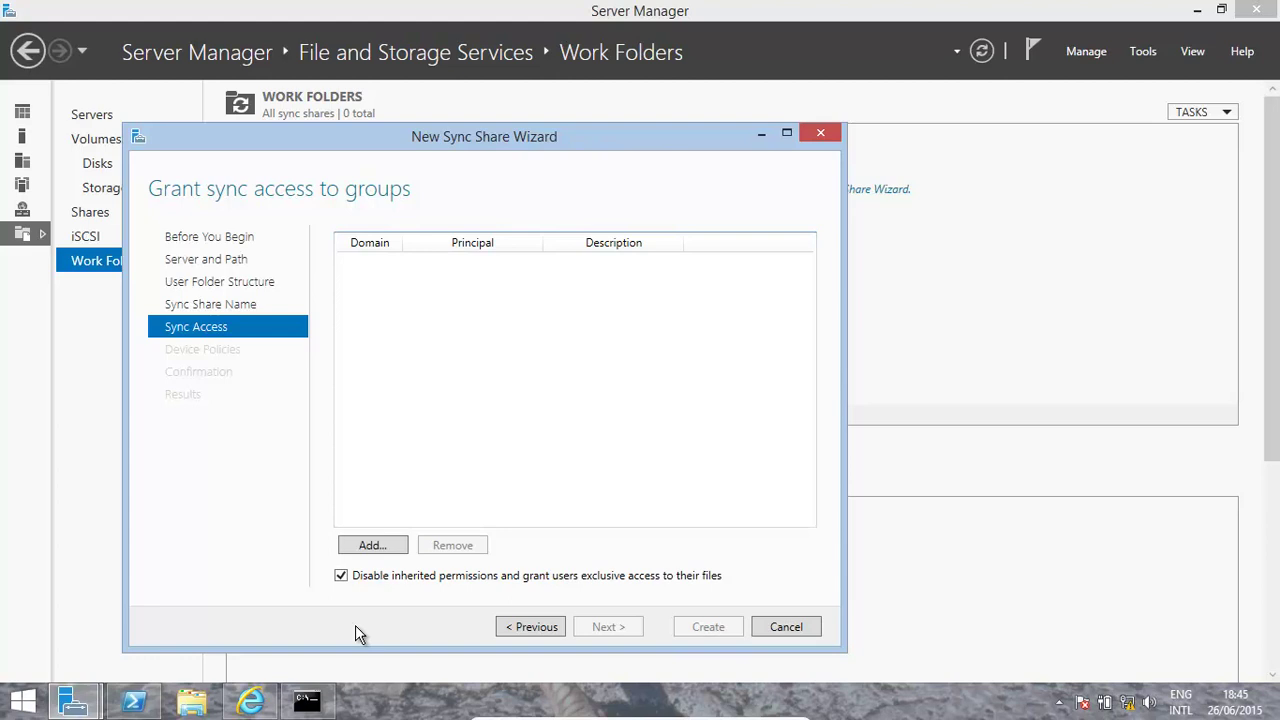
Grant sync access to Windows 10 Ninja and turn off disabling inherited permissions and granting exclusive file access
{"action": "key", "text": "Tab"}
{"action": "key", "text": "space"}
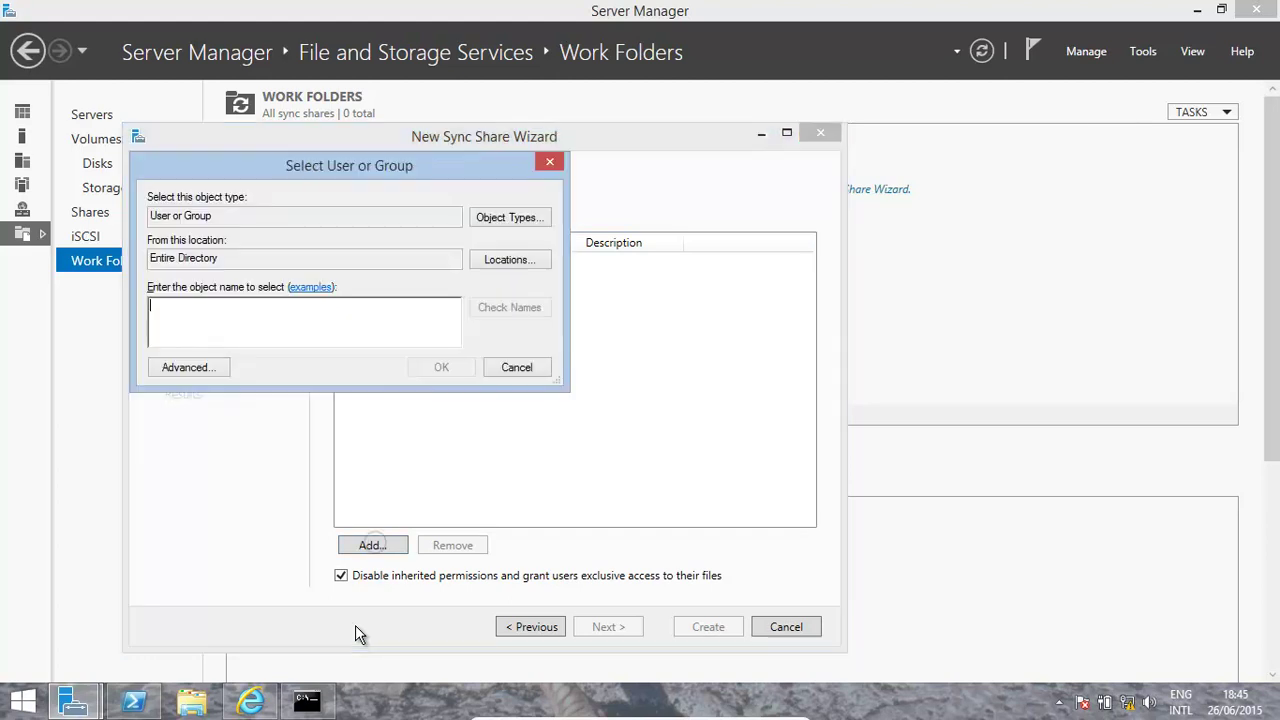
{"action": "type", "text": "Windows 10 Ninja"}
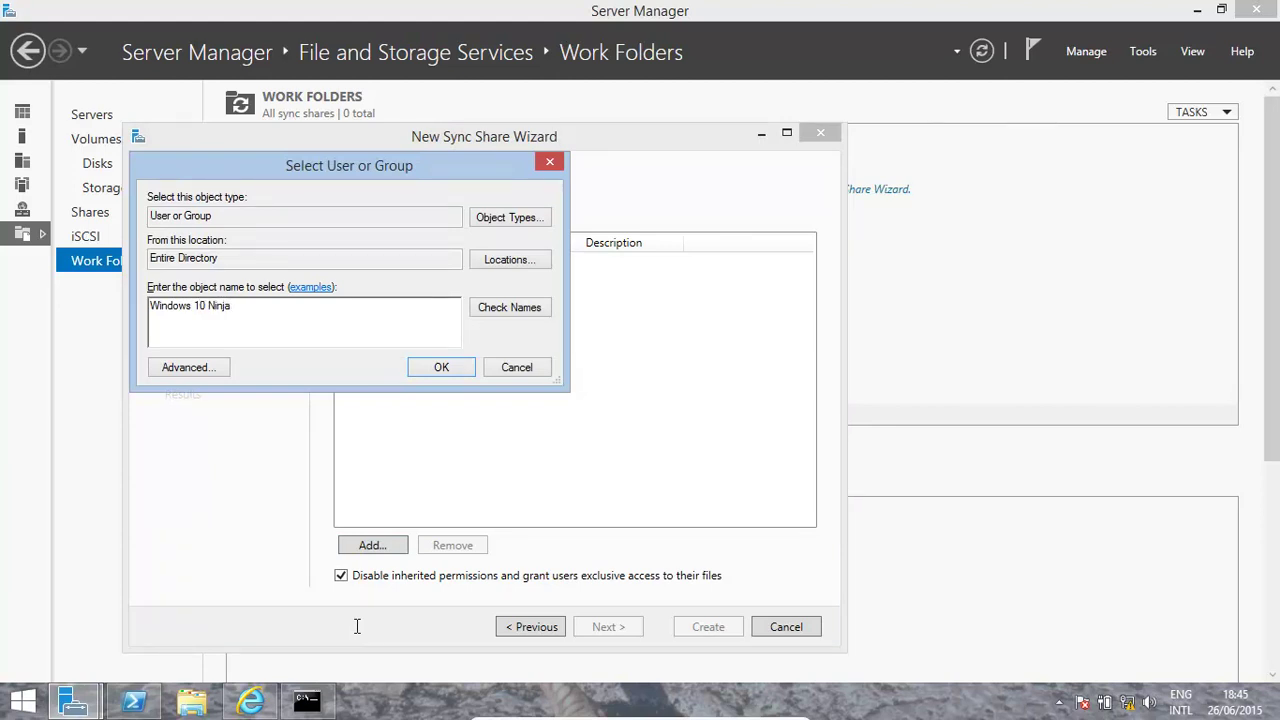
{"action": "key", "text": "Return"}
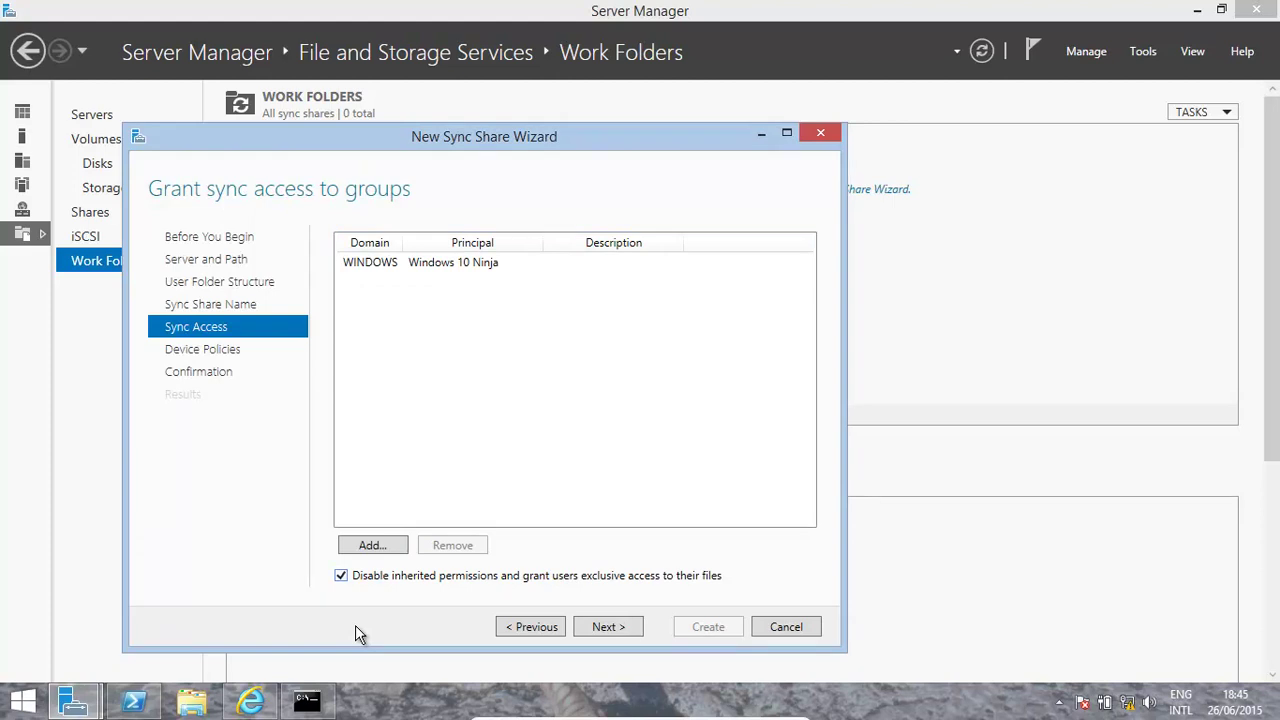
{"action": "left_click", "coordinate": [341, 575]}
{"action": "key", "text": "Return"}
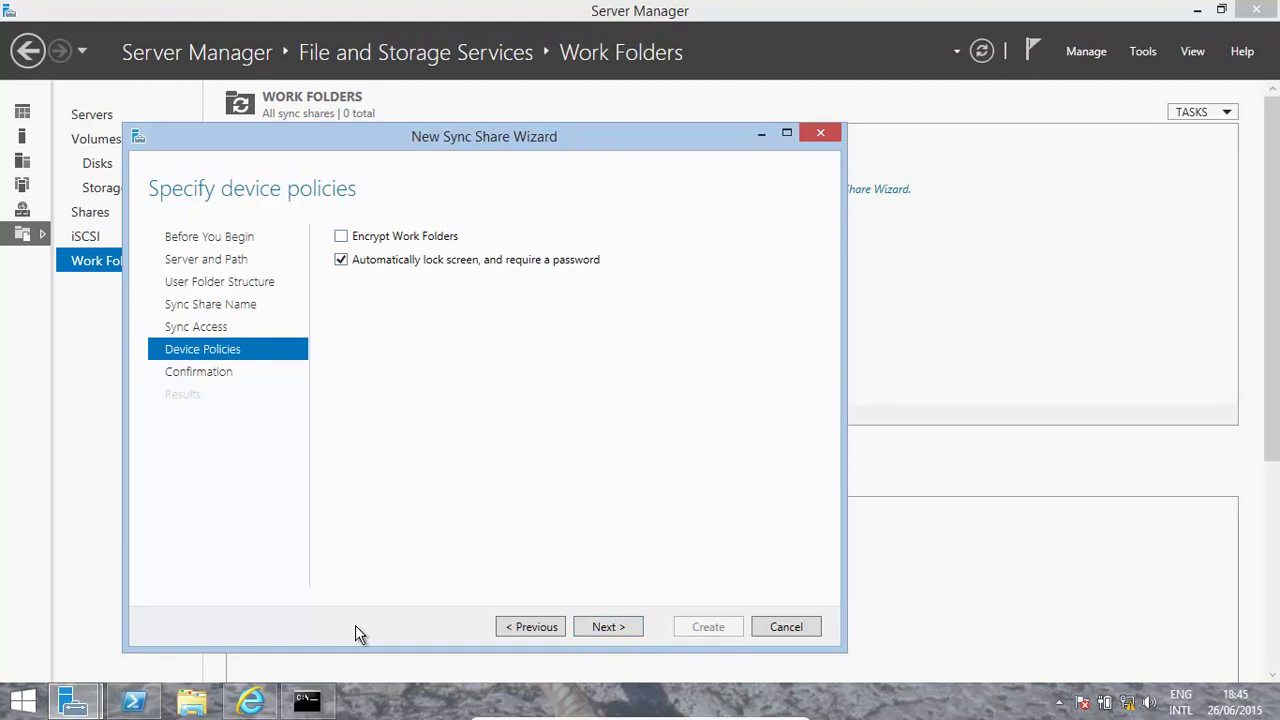
Keep the automatic screen lock and password device policy, create the sync share, and close the wizard
{"action": "key", "text": "Return"}
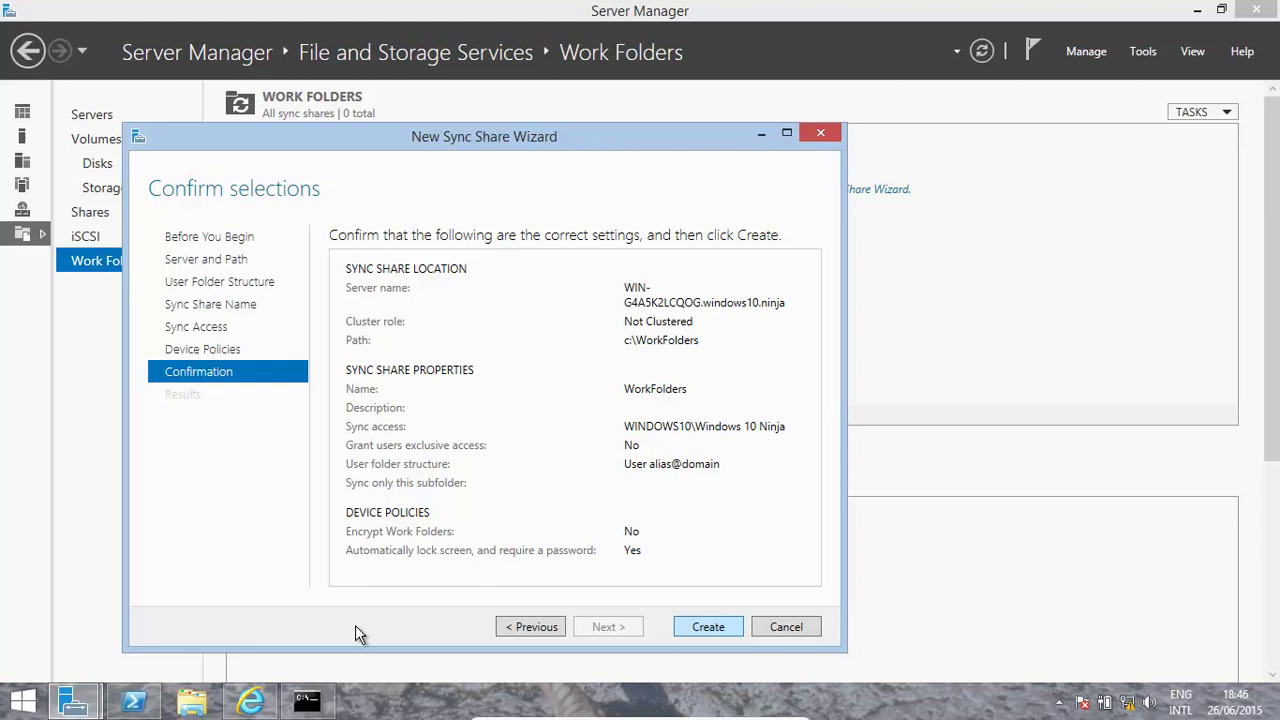
{"action": "key", "text": "Return"}
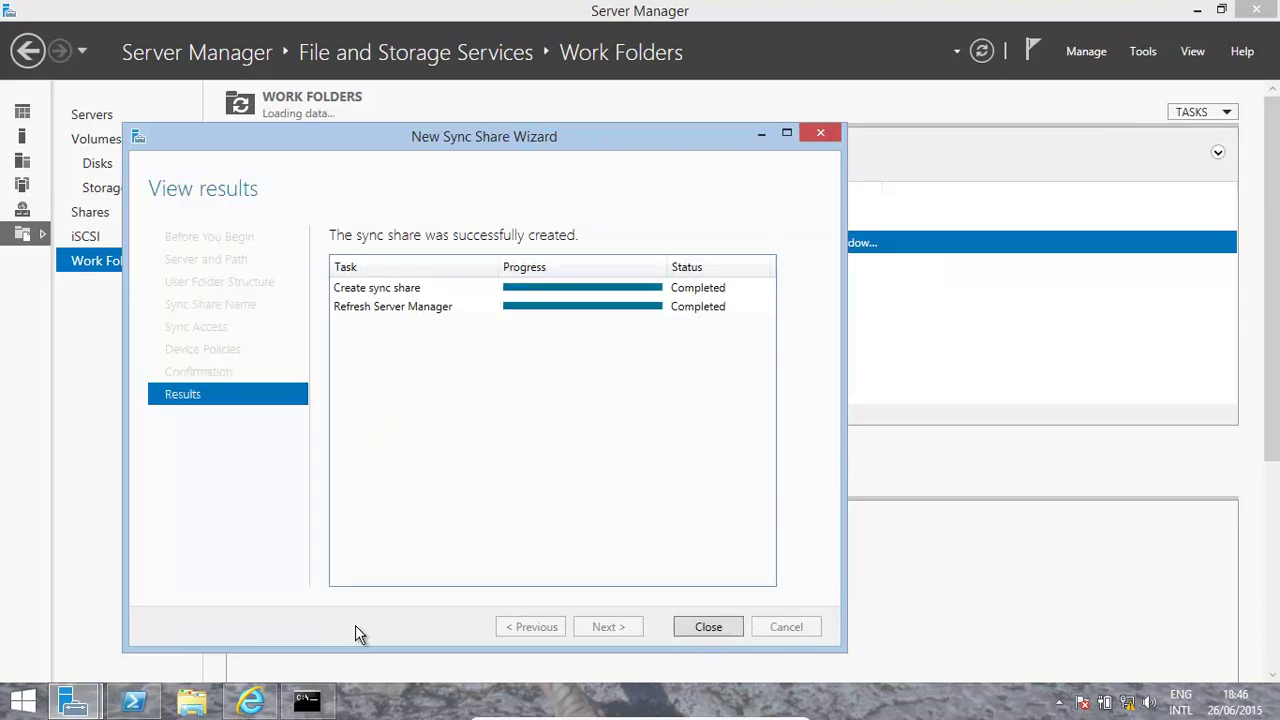
{"action": "key", "text": "Return"}
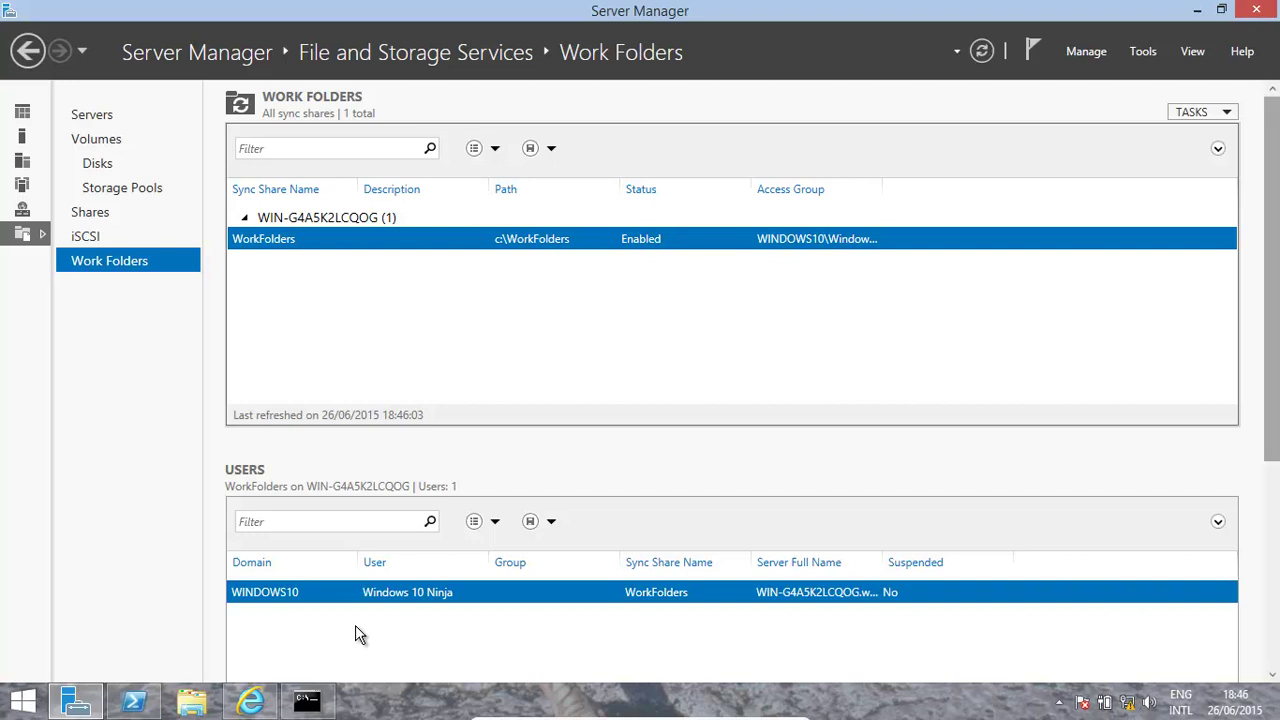
Switch to Windows PowerShell and examine the New-SelfSignedCertificate command with DnsName windows10.ninja and the local machine's My certificate store
{"action": "key", "text": "super+d"}
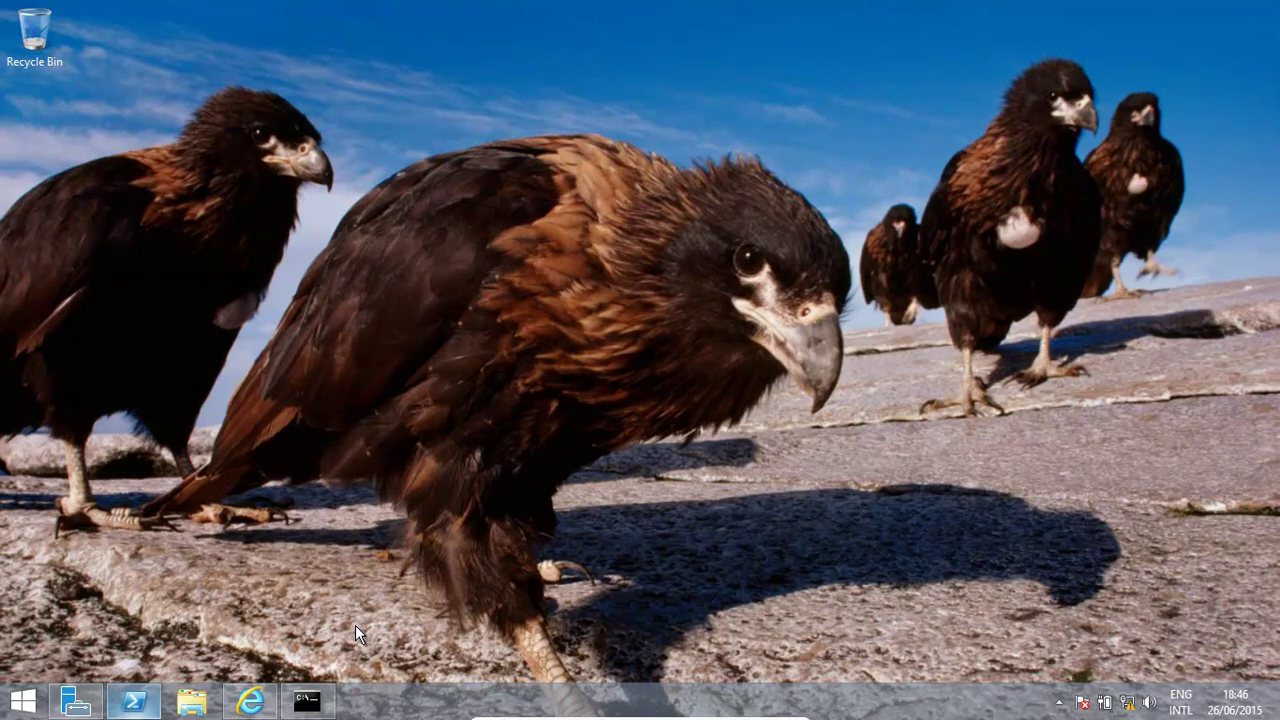
{"action": "key", "text": "alt+Tab"}
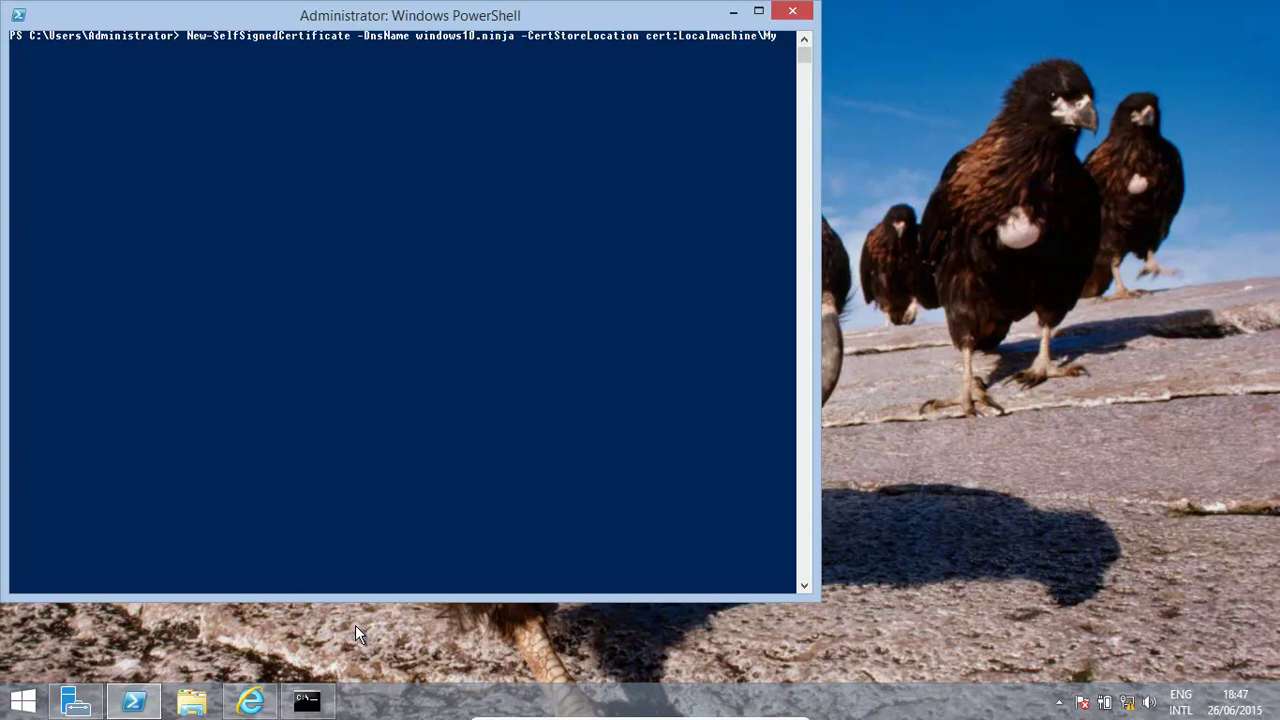
{"action": "left_click", "coordinate": [386, 36]}
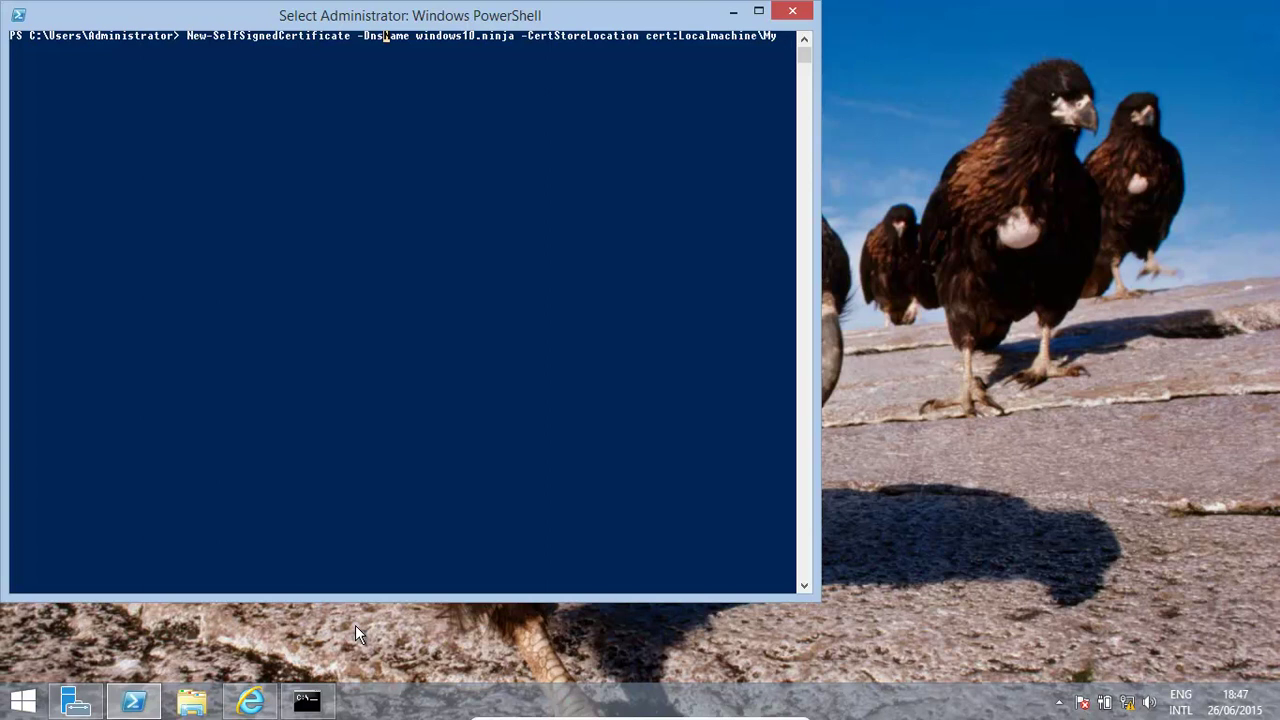
{"action": "key", "text": "Right"}
{"action": "key", "text": "Right"}
{"action": "key", "text": "Right"}
{"action": "key", "text": "Right"}
{"action": "key", "text": "Right"}
{"action": "key", "text": "Right"}
{"action": "key", "text": "Right"}
{"action": "key", "text": "Right"}
{"action": "key", "text": "Right"}
{"action": "key", "text": "Right"}
{"action": "key", "text": "Right"}
{"action": "key", "text": "Right"}
{"action": "key", "text": "Right"}
{"action": "key", "text": "Right"}
{"action": "key", "text": "Right"}
List the certificates in cert:\LocalMachine\My with Get-ChildItem and highlight the beginning of the windows10.ninja certificate's thumbprint
{"action": "key", "text": "Down"}
{"action": "key", "text": "Down"}
{"action": "key", "text": "Down"}
{"action": "key", "text": "Down"}
{"action": "key", "text": "Down"}
{"action": "key", "text": "Down"}
{"action": "key", "text": "Up"}
{"action": "key", "text": "Return"}
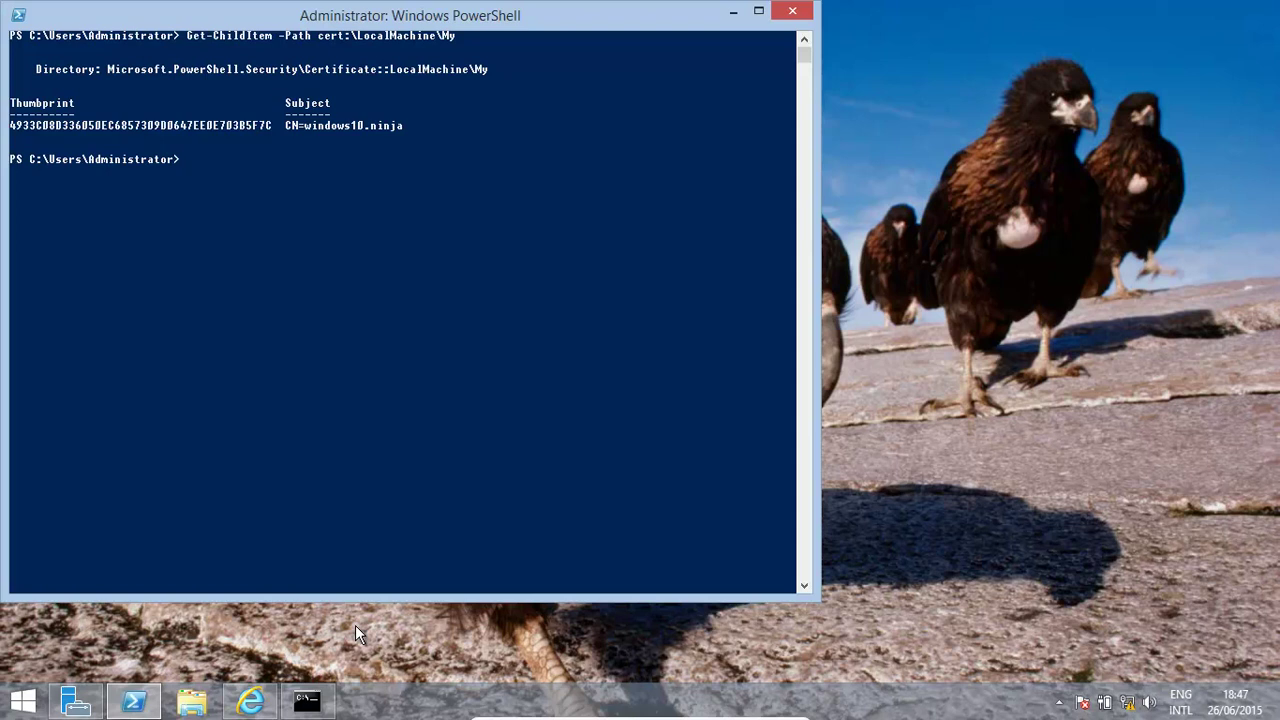
{"action": "left_click_drag", "start_coordinate": [15, 122], "coordinate": [55, 126]}
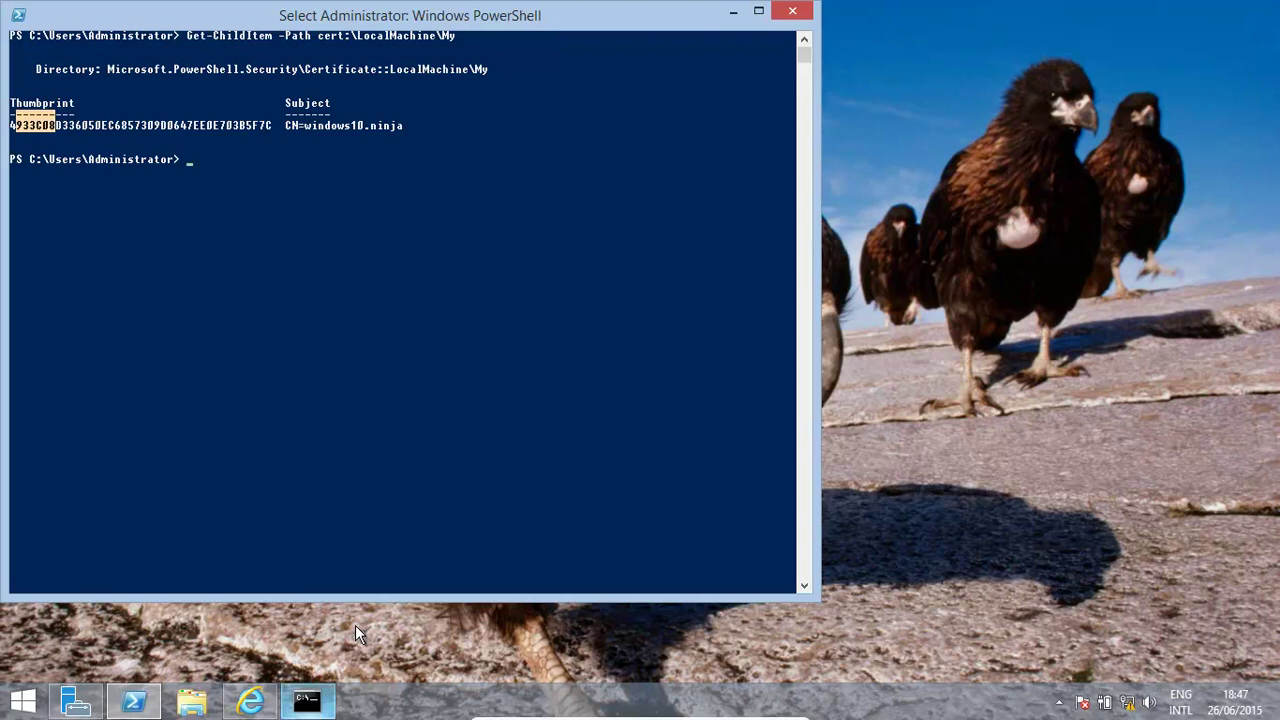
Open Command Prompt as administrator and recall the netsh http add sslcert command for ipport=0.0.0.0:443 with certstorename=MY, keeping the thumbprint listing in view
{"action": "key", "text": "super"}
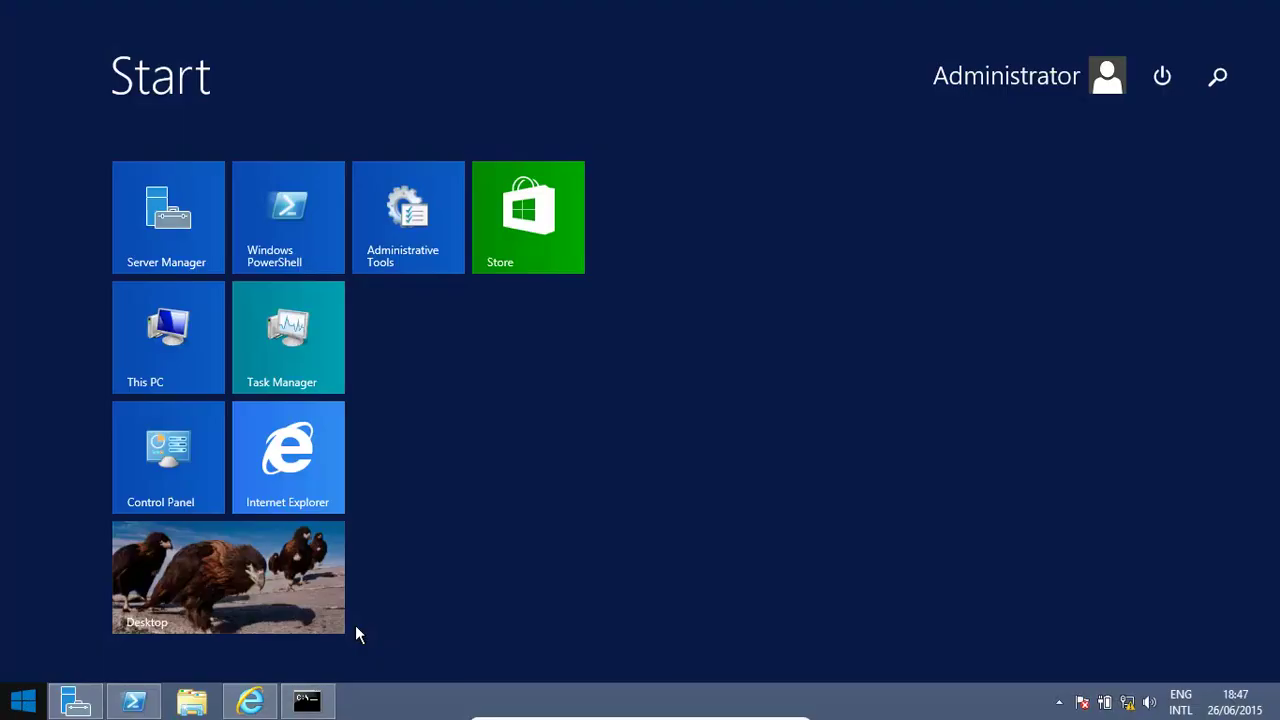
{"action": "type", "text": "cmd"}
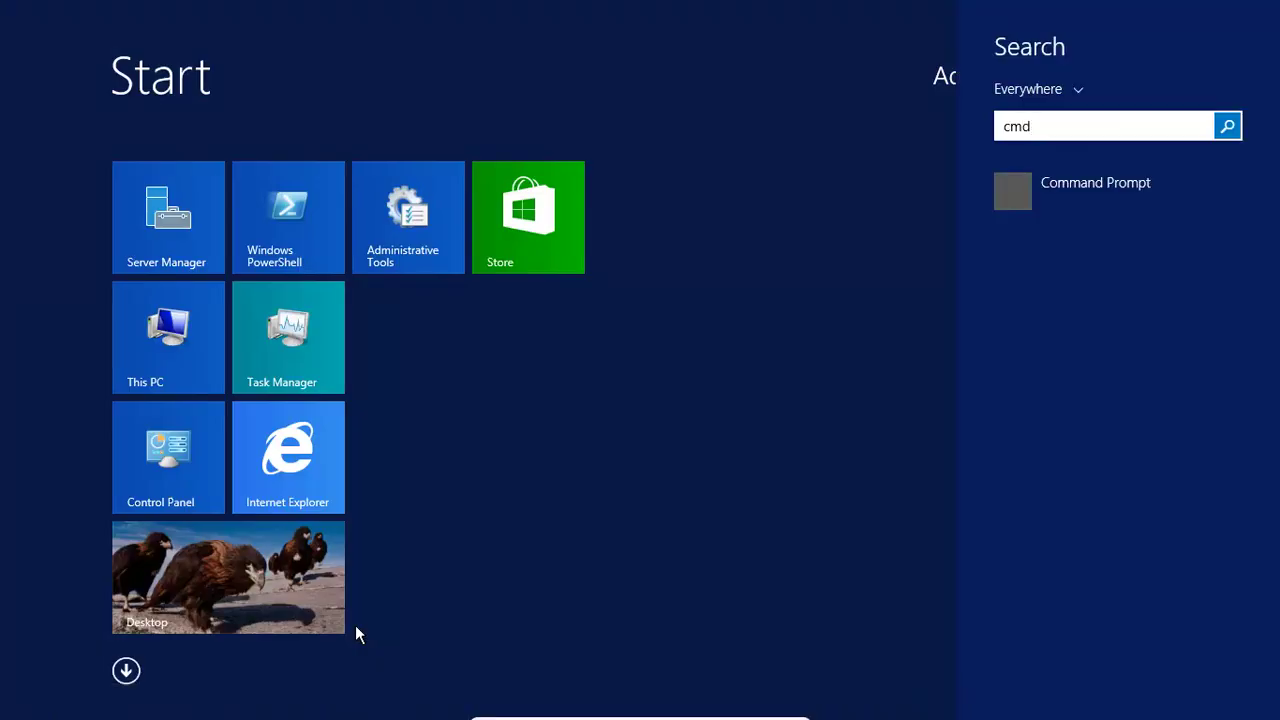
{"action": "key", "text": "Return"}
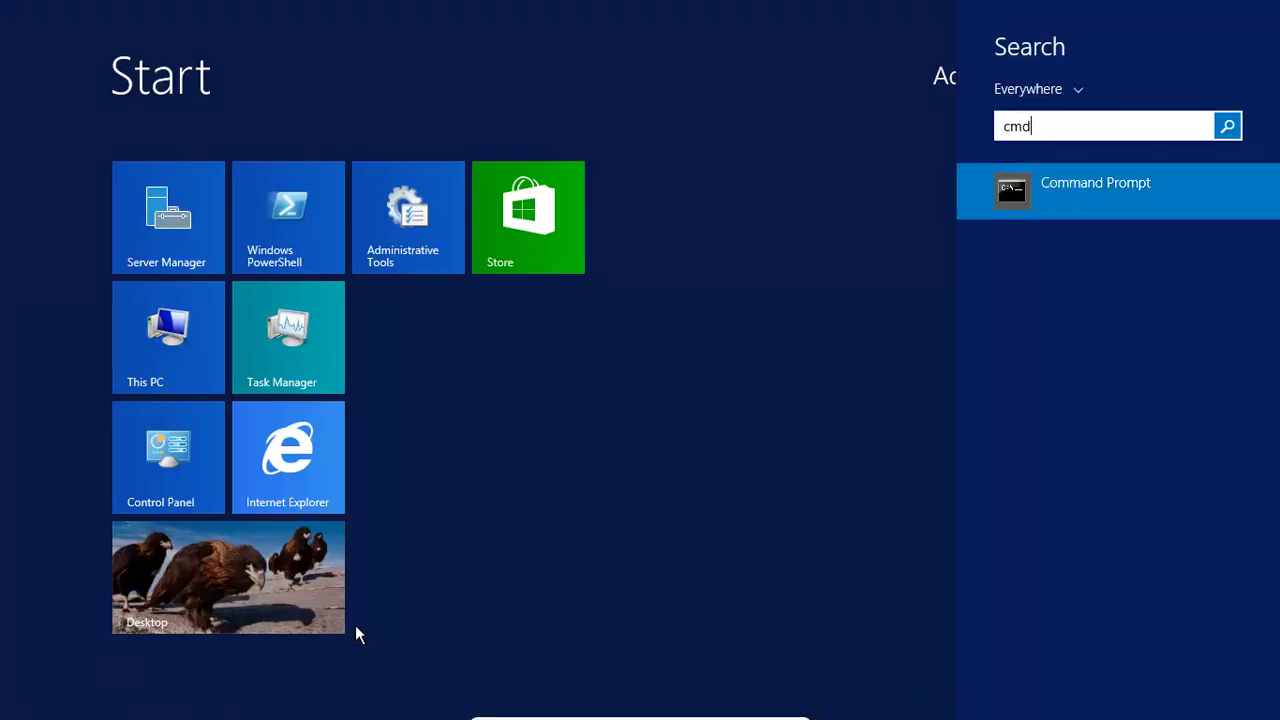
{"action": "right_click", "coordinate": [1058, 190]}
{"action": "key", "text": "Down"}
{"action": "key", "text": "Down"}
{"action": "key", "text": "Down"}
{"action": "key", "text": "Down"}
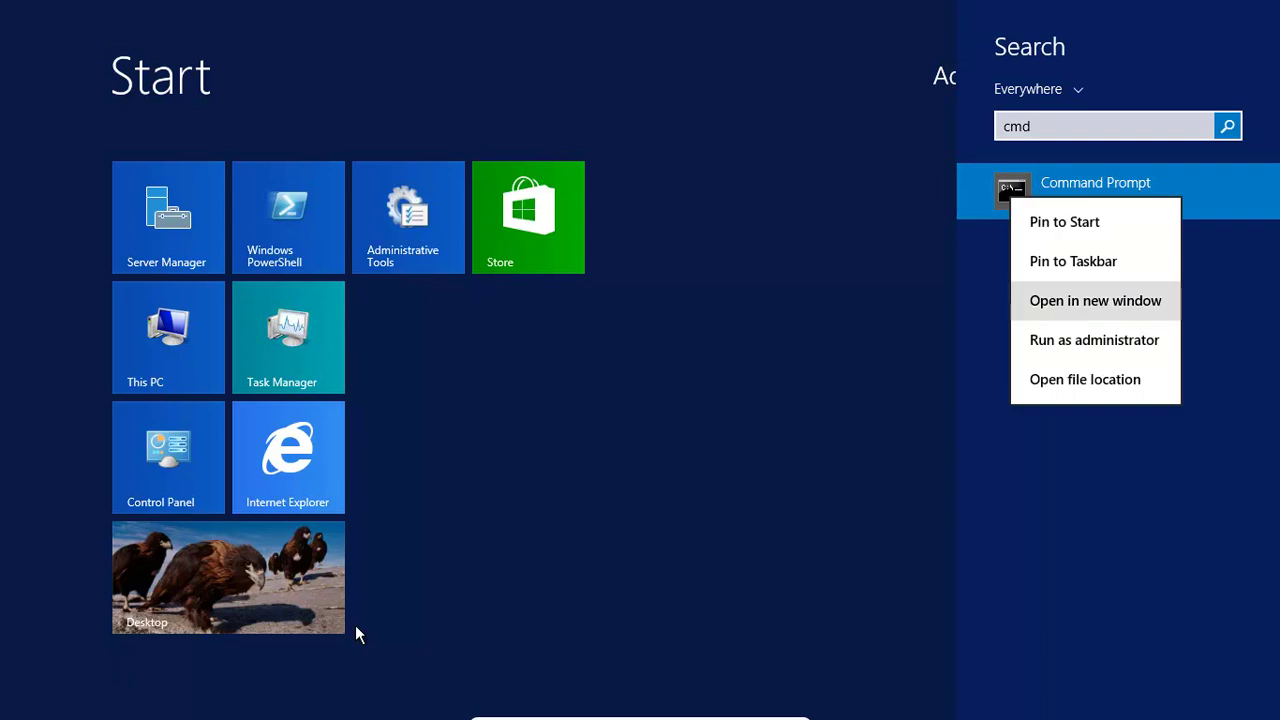
{"action": "key", "text": "Return"}
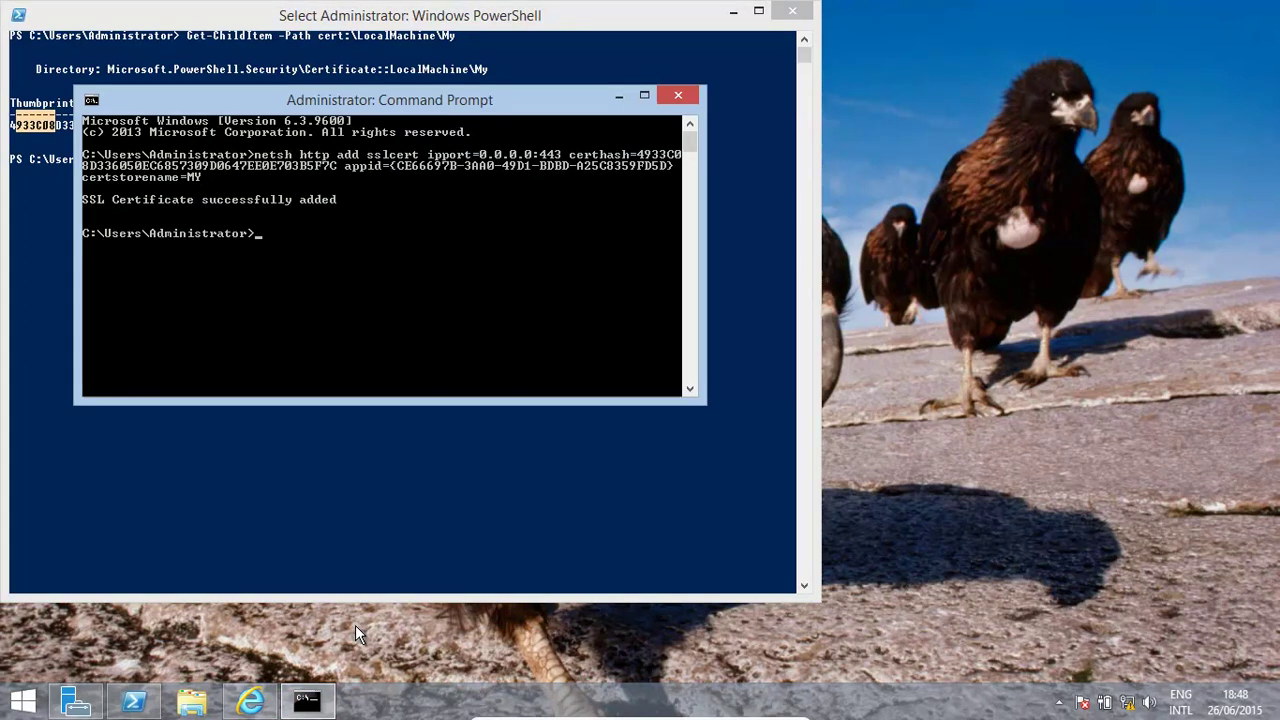
{"action": "key", "text": "Up"}
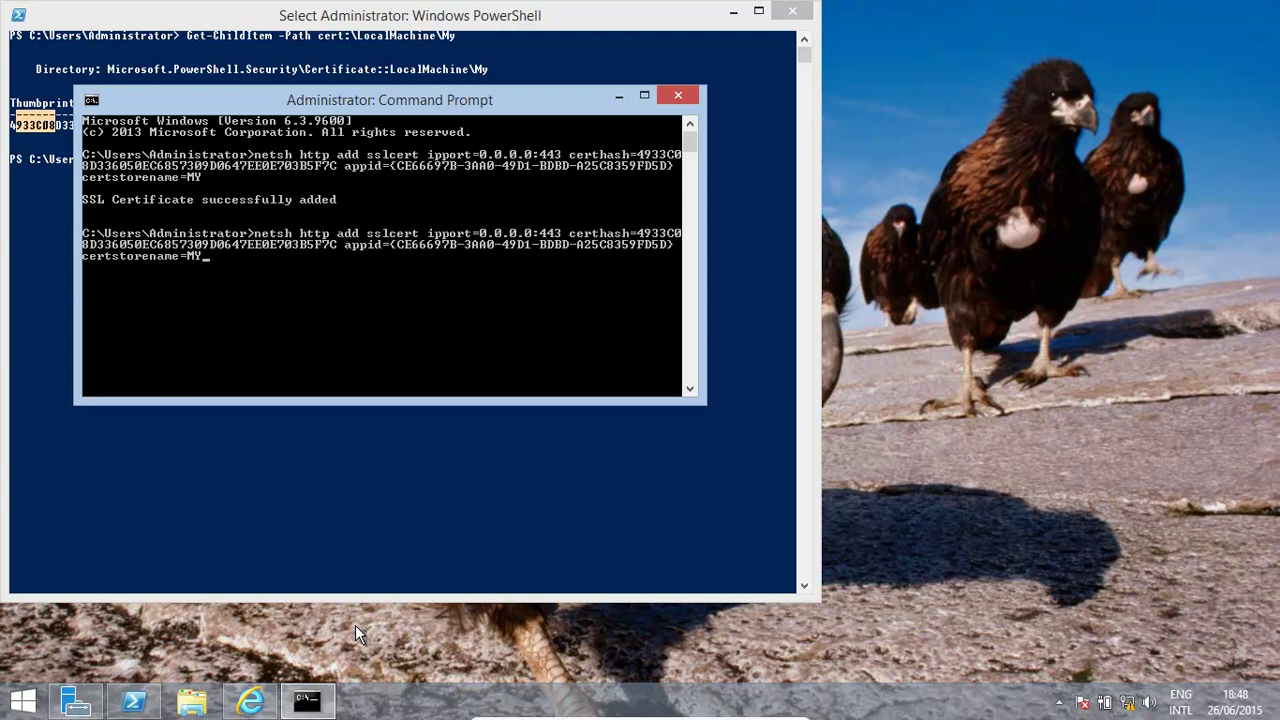
{"action": "left_click_drag", "start_coordinate": [534, 108], "coordinate": [721, 294]}
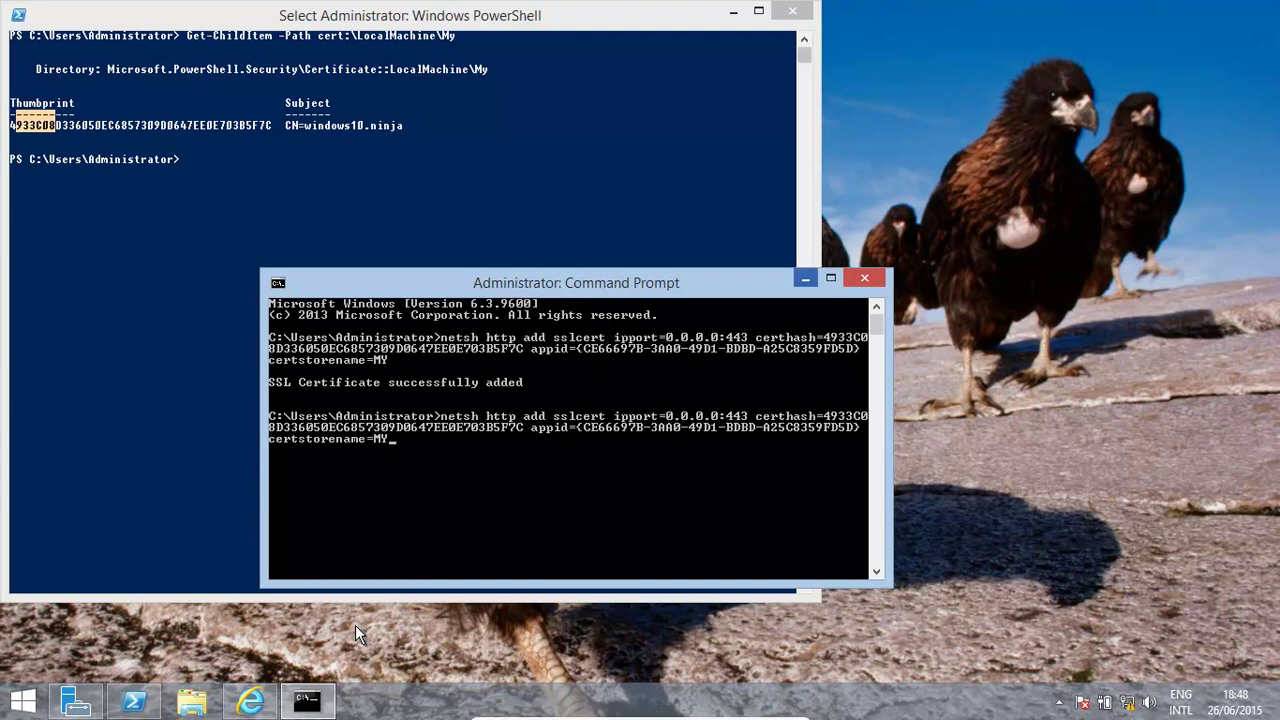
Return to PowerShell and review the recalled $cert assignment and the Export-Certificate command for servercert.p7b with type P7B
{"action": "key", "text": "alt+Tab"}
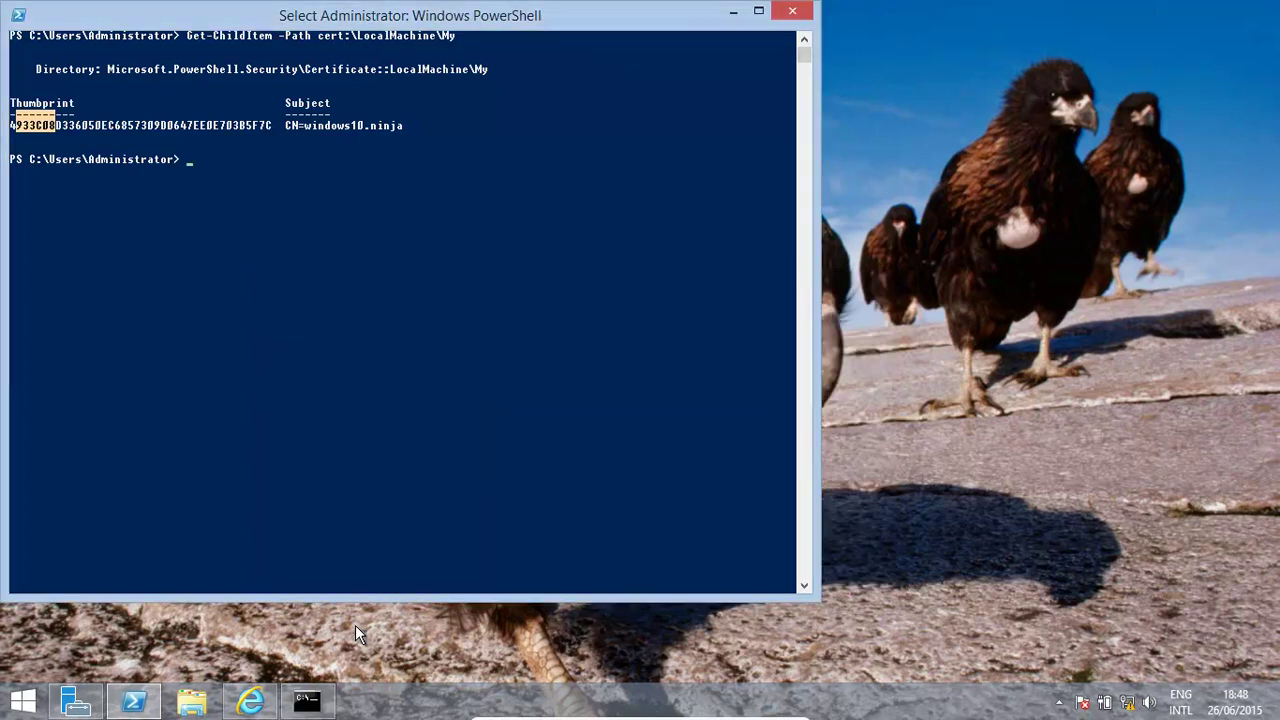
{"action": "key", "text": "Escape"}
{"action": "key", "text": "Up"}
{"action": "key", "text": "Up"}
{"action": "key", "text": "Up"}
{"action": "key", "text": "Up"}
{"action": "key", "text": "Up"}
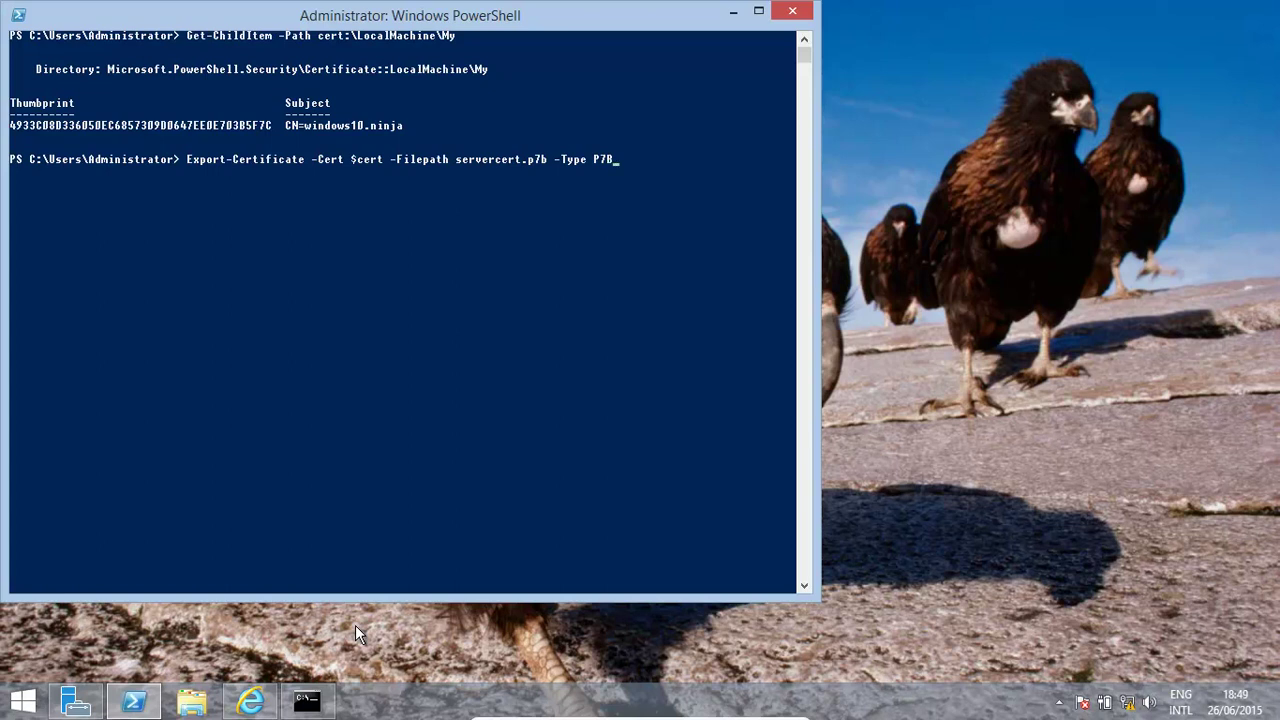
{"action": "key", "text": "Up"}
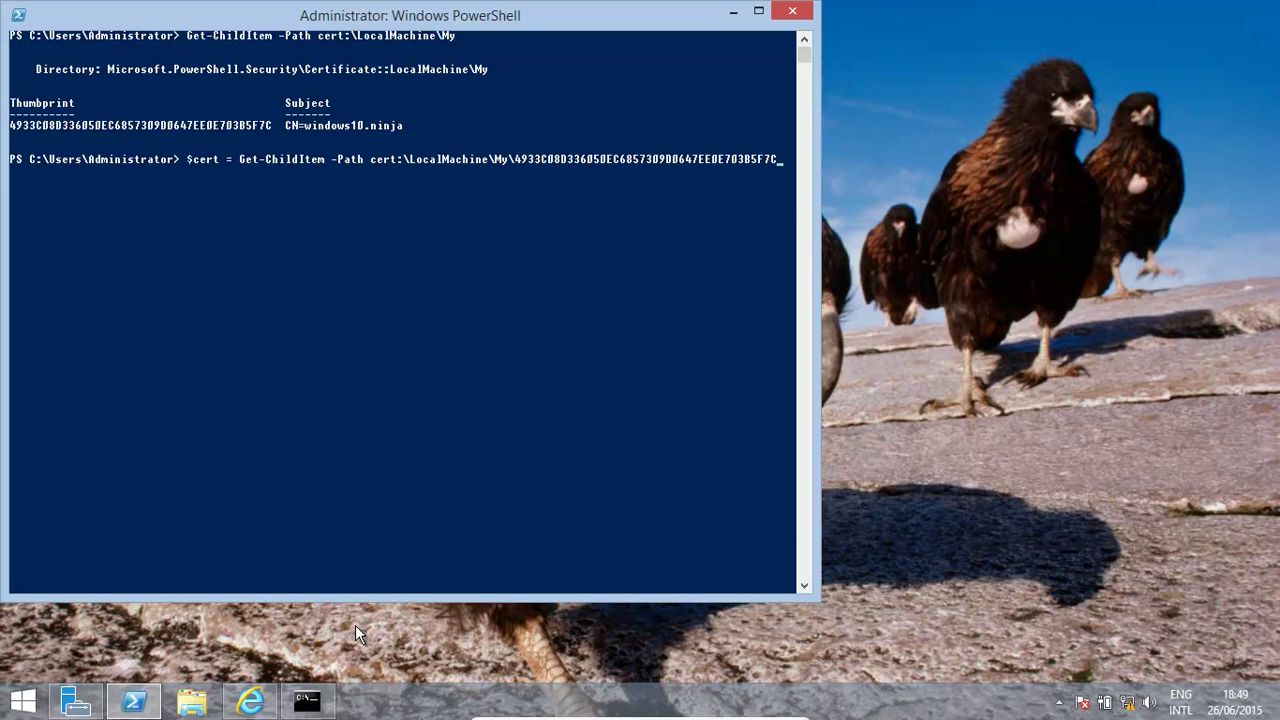
{"action": "key", "text": "Down"}
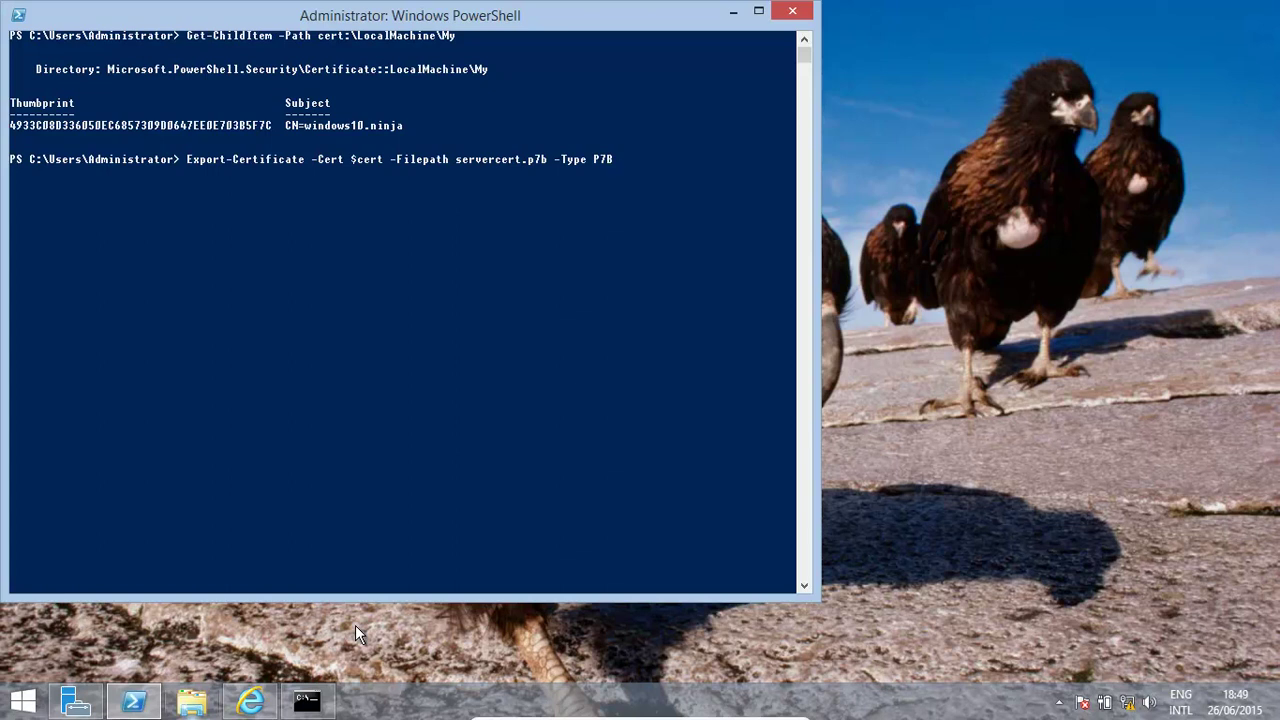
Browse to C:\Users\Administrator in File Explorer and select the exported servercert file
{"action": "key", "text": "super+e"}
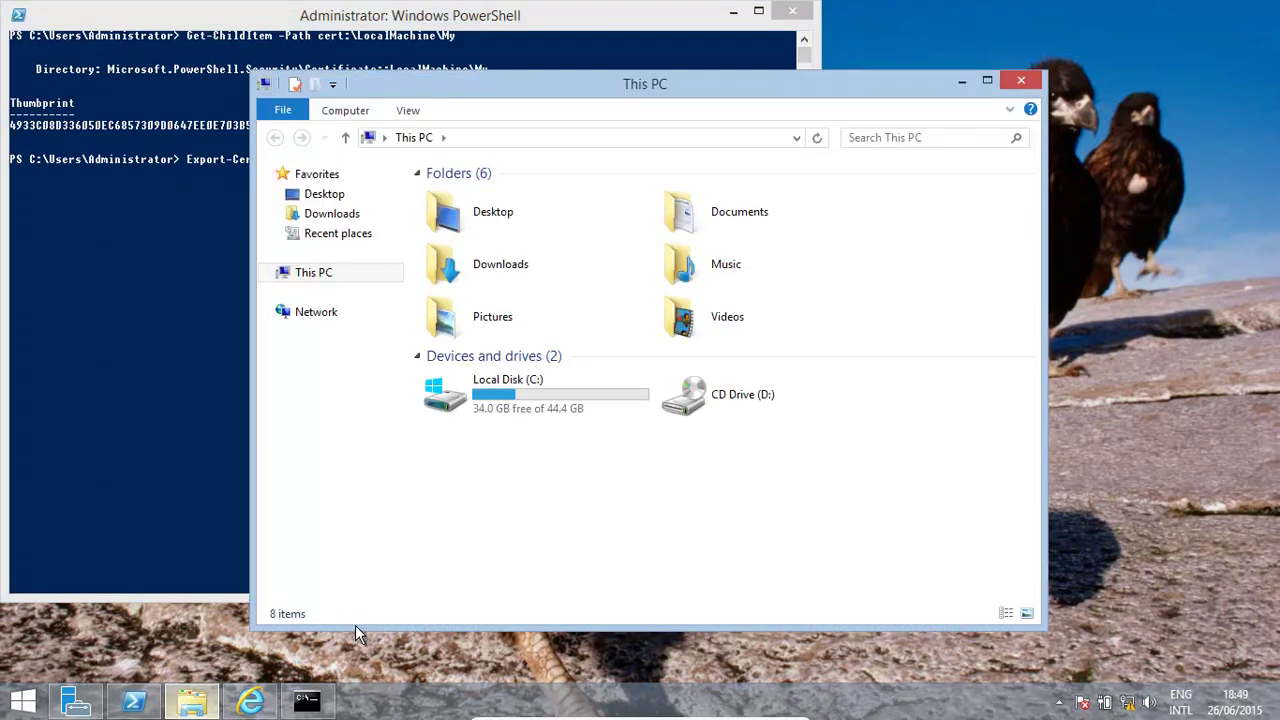
{"action": "double_click", "coordinate": [457, 400]}
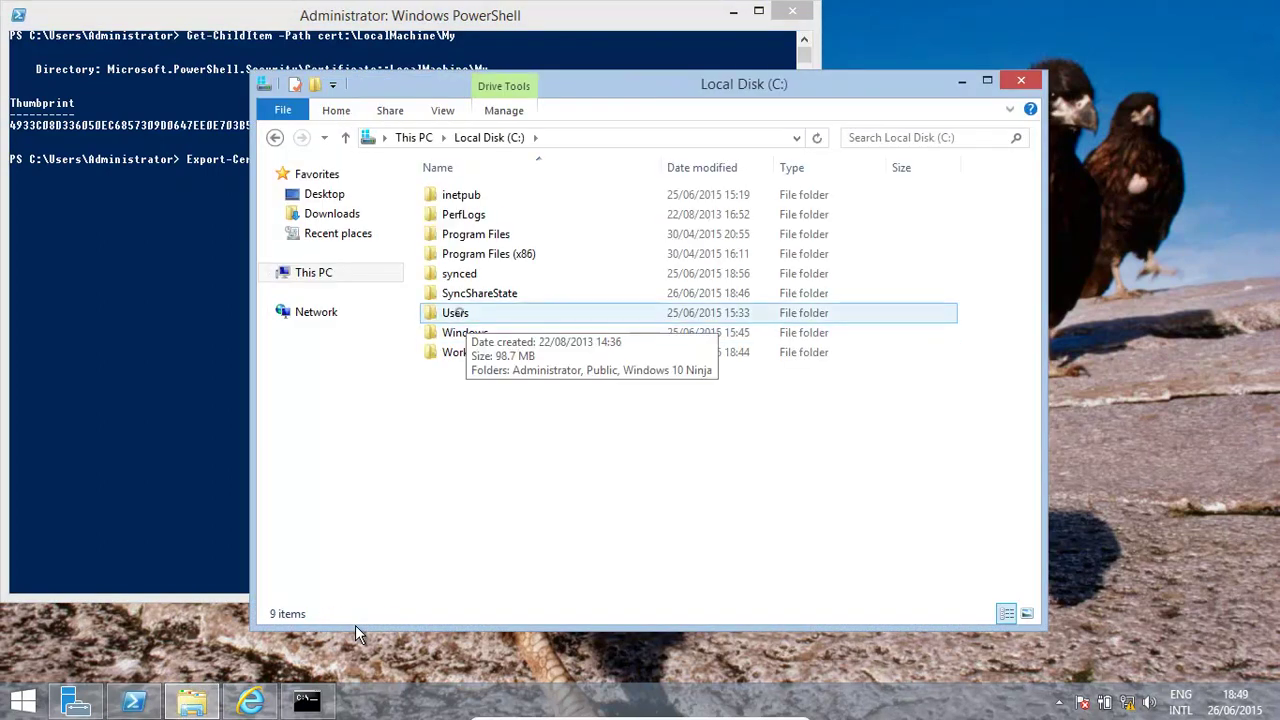
{"action": "double_click", "coordinate": [458, 313]}
{"action": "double_click", "coordinate": [468, 194]}
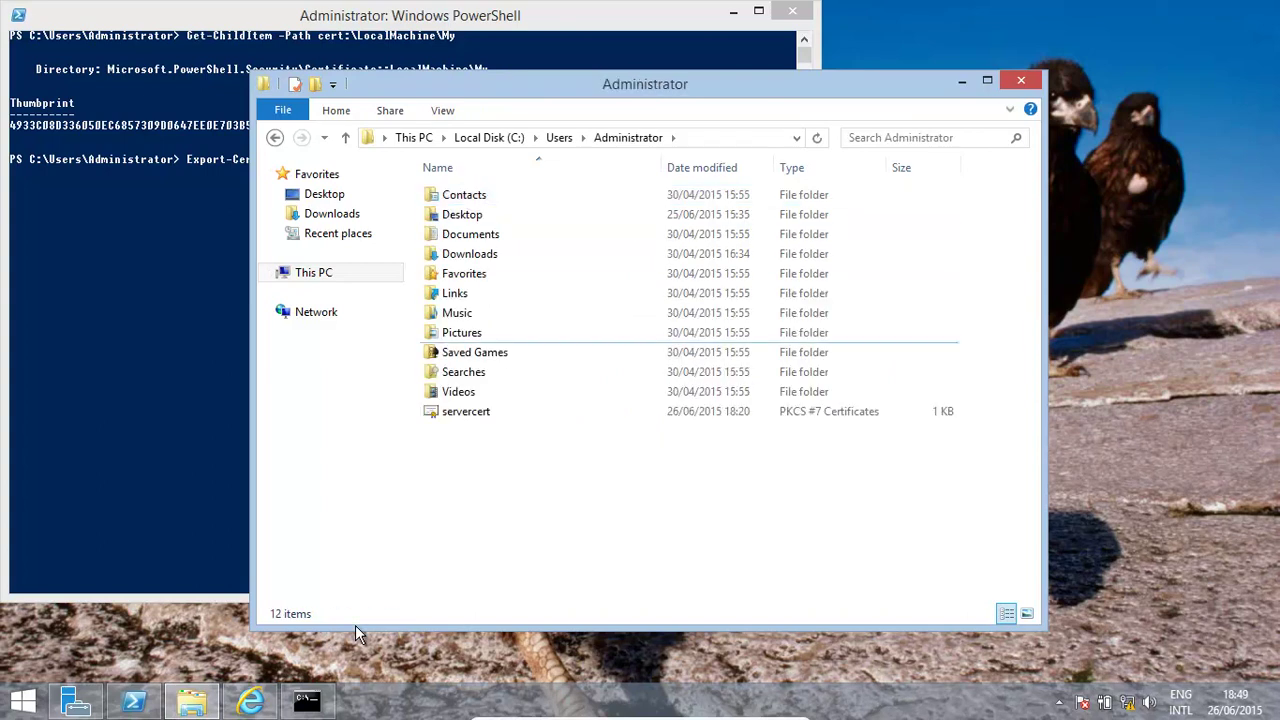
{"action": "left_click", "coordinate": [457, 412]}
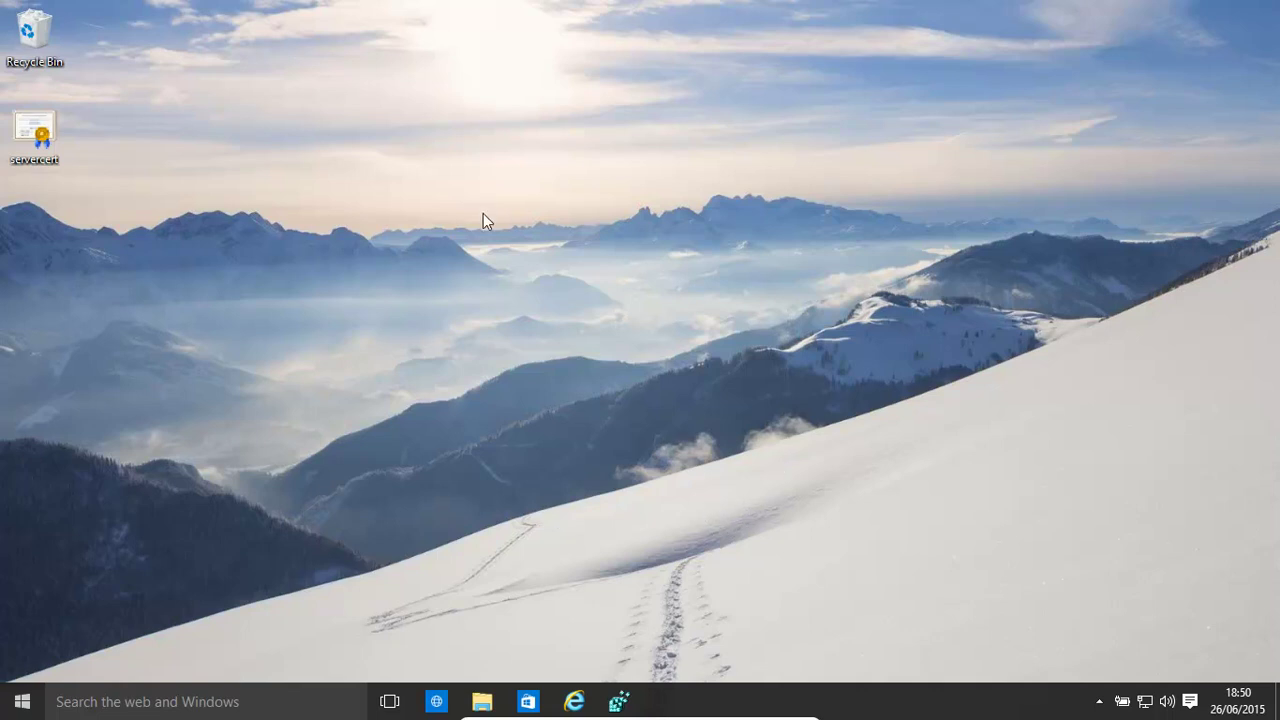
Start installing the servercert certificate from the Windows 10 desktop and continue to the certificate store choice
{"action": "left_click", "coordinate": [33, 133]}
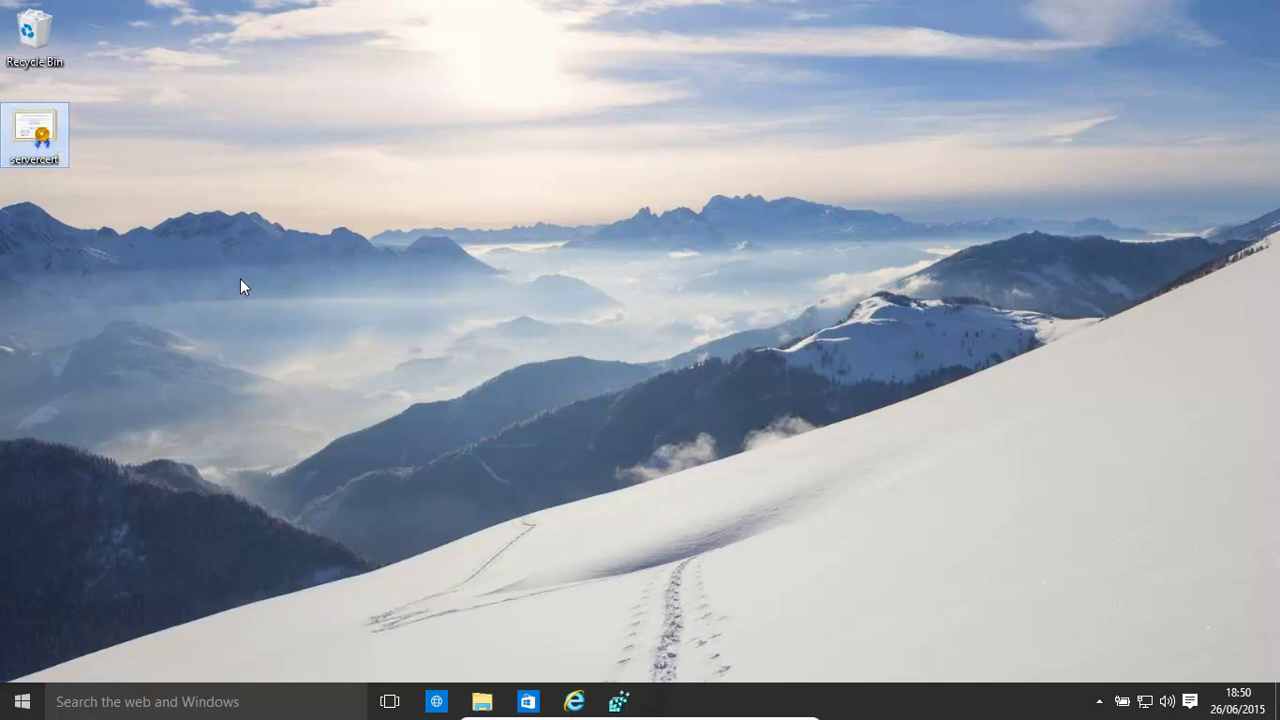
{"action": "right_click", "coordinate": [39, 134]}
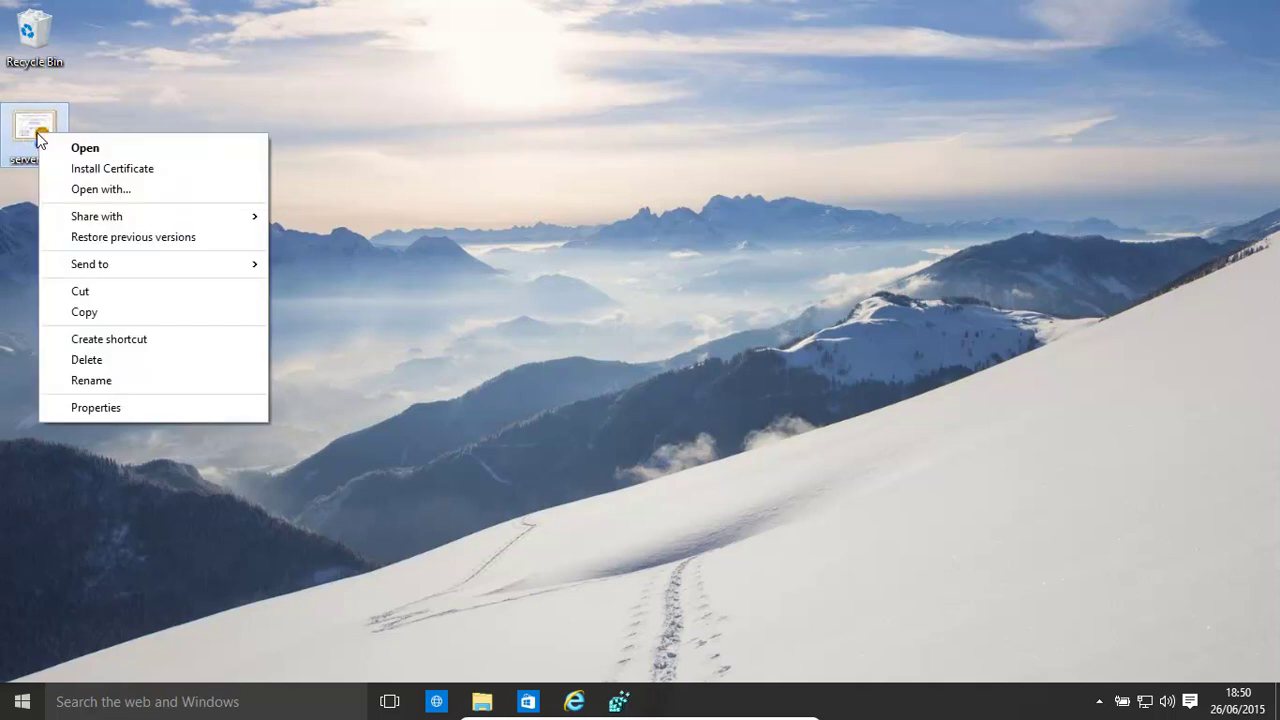
{"action": "left_click", "coordinate": [147, 170]}
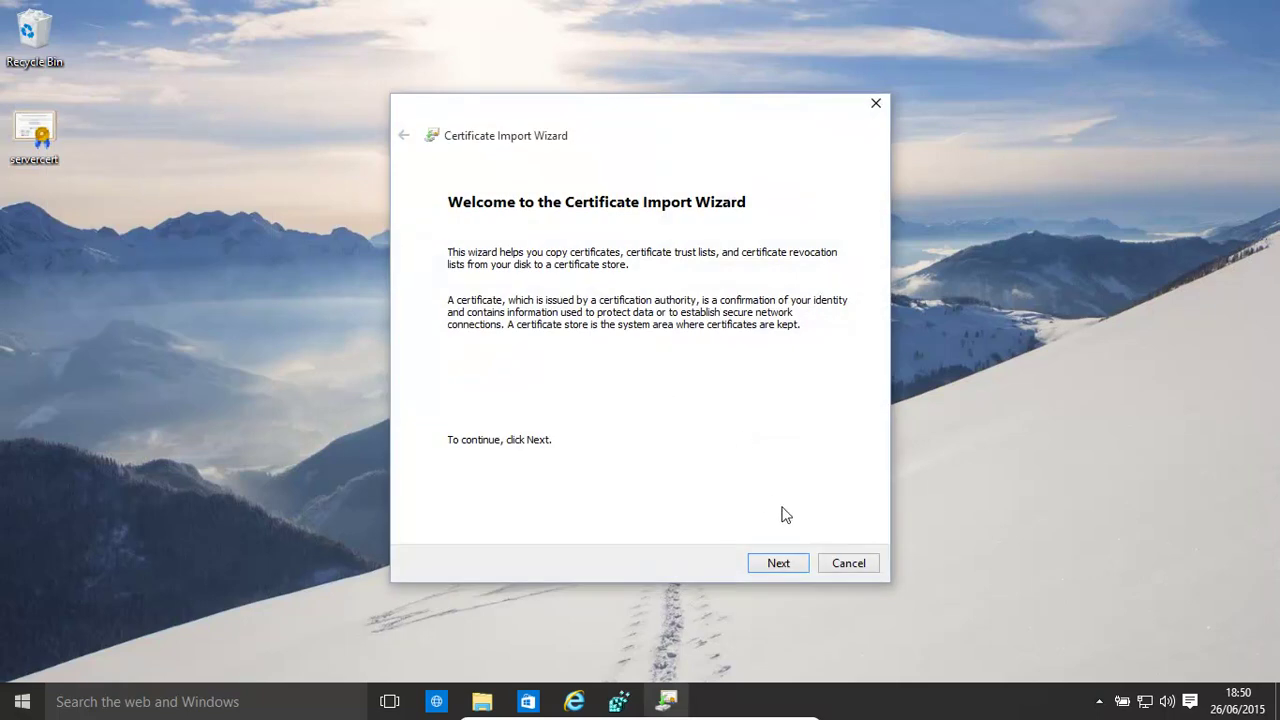
{"action": "left_click", "coordinate": [777, 565]}
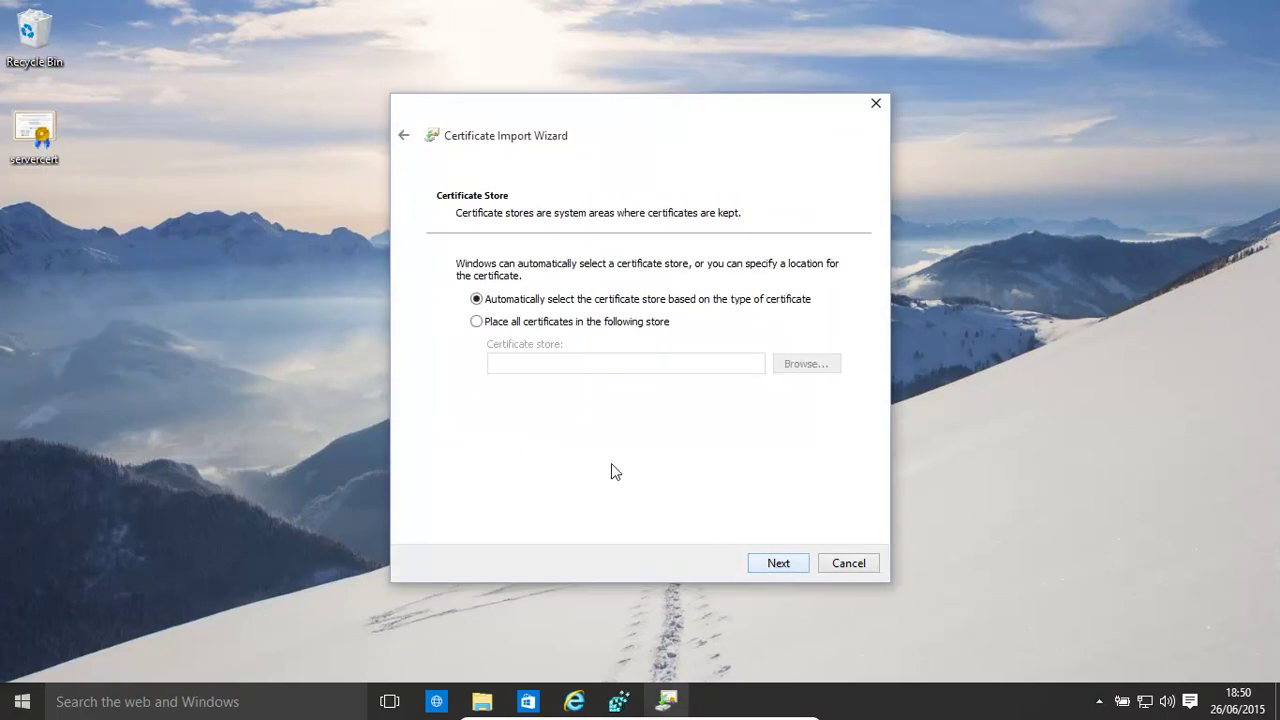
Place all certificates in the Trusted Root Certification Authorities store, finish the import, and dismiss the wizard
{"action": "left_click", "coordinate": [482, 324]}
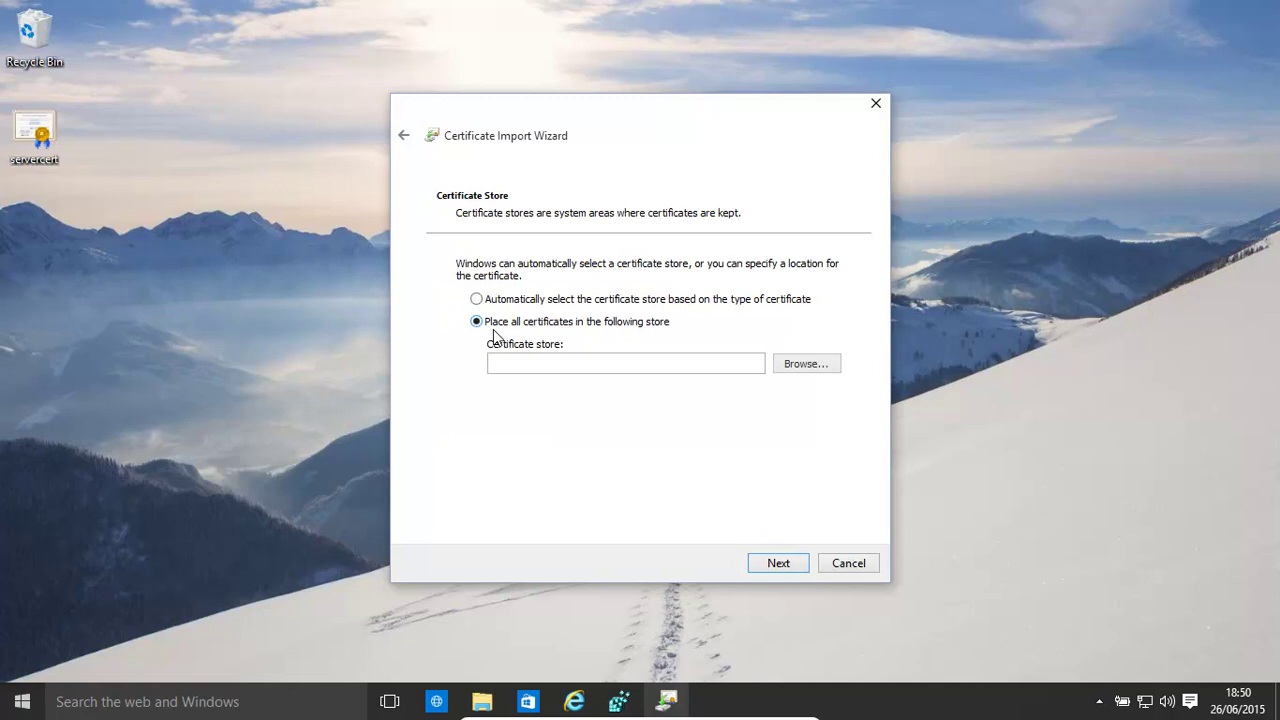
{"action": "left_click", "coordinate": [820, 366]}
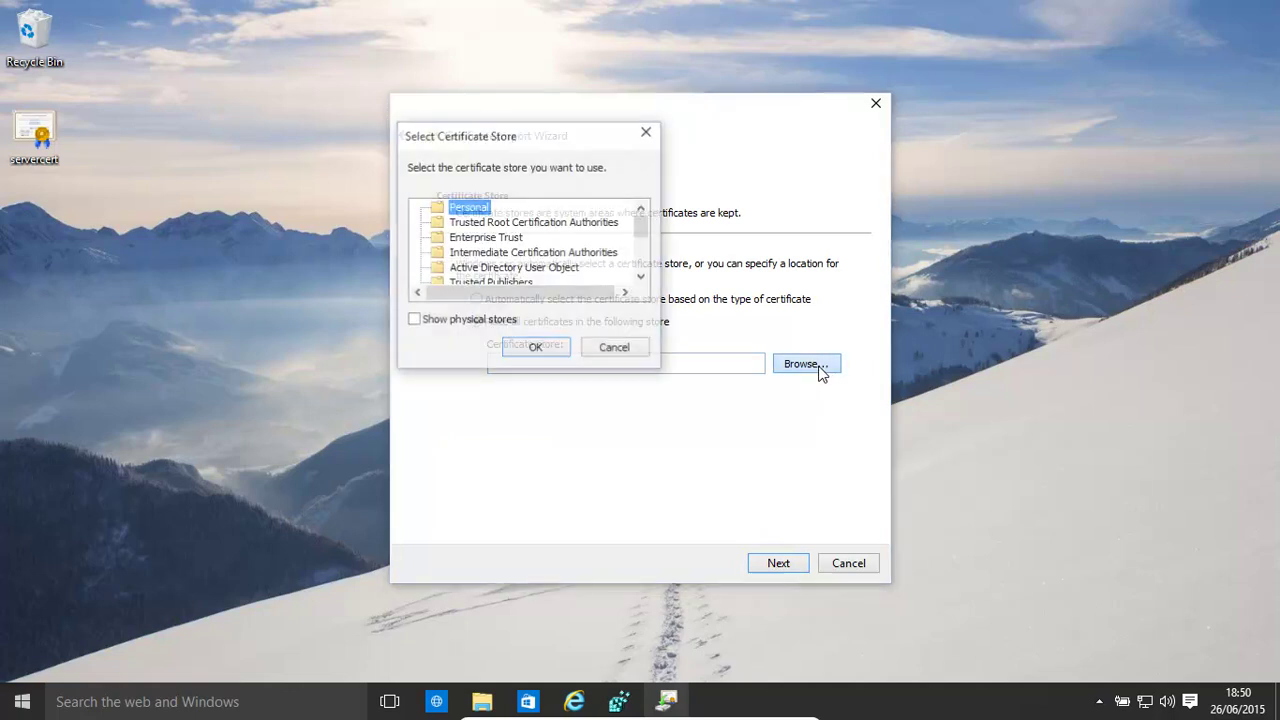
{"action": "left_click", "coordinate": [550, 222]}
{"action": "left_click", "coordinate": [536, 348]}
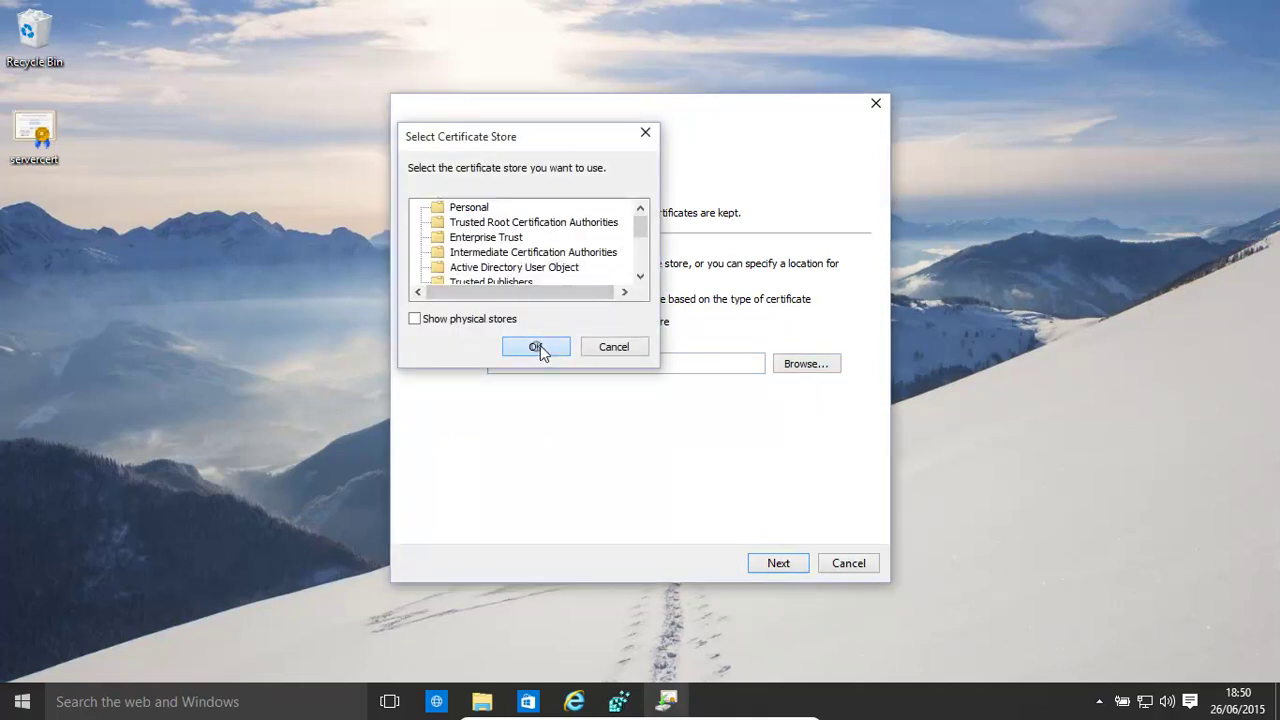
{"action": "left_click", "coordinate": [780, 565]}
{"action": "left_click", "coordinate": [782, 565]}
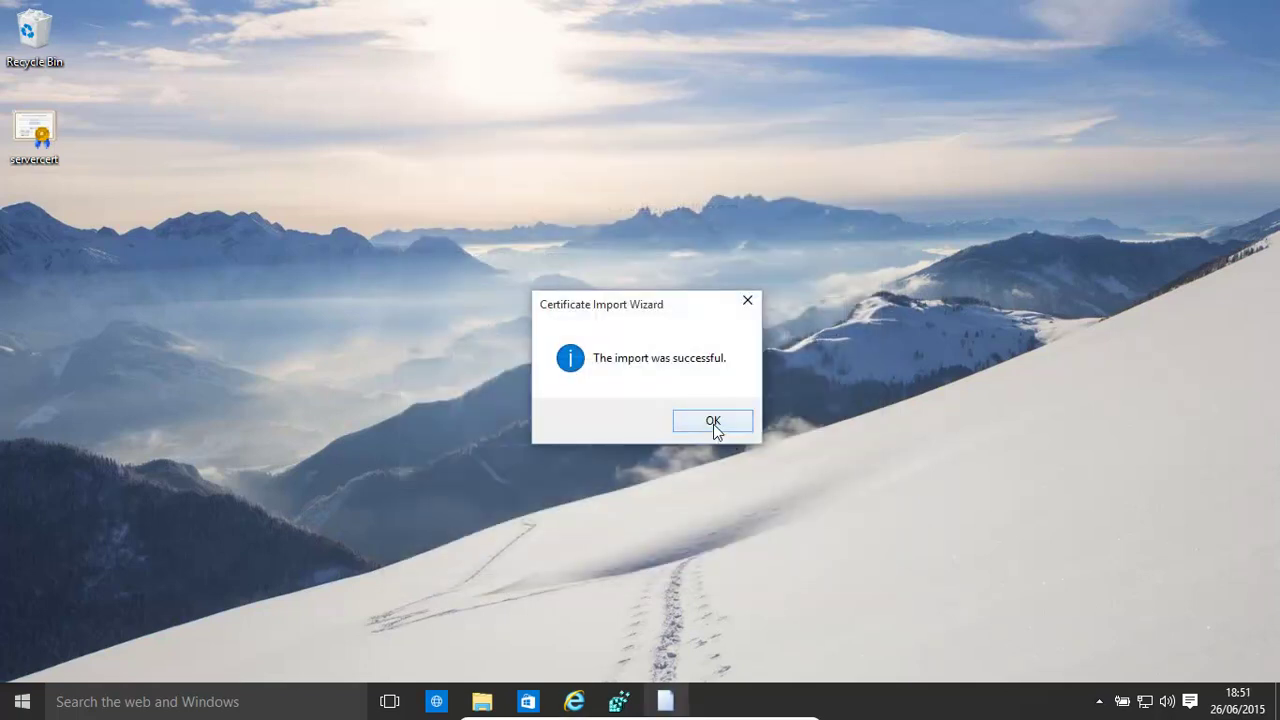
{"action": "left_click", "coordinate": [713, 425]}
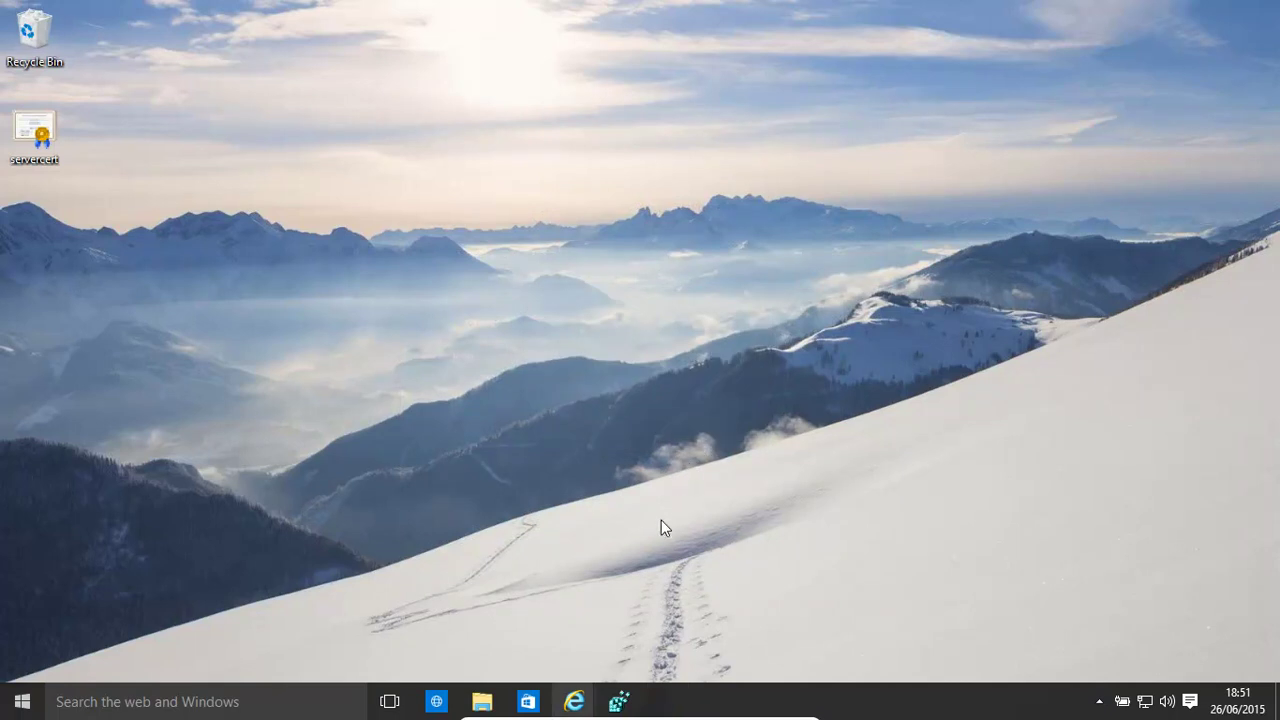
Search Windows for "work" and open the Work Folders control panel
{"action": "left_click", "coordinate": [22, 708]}
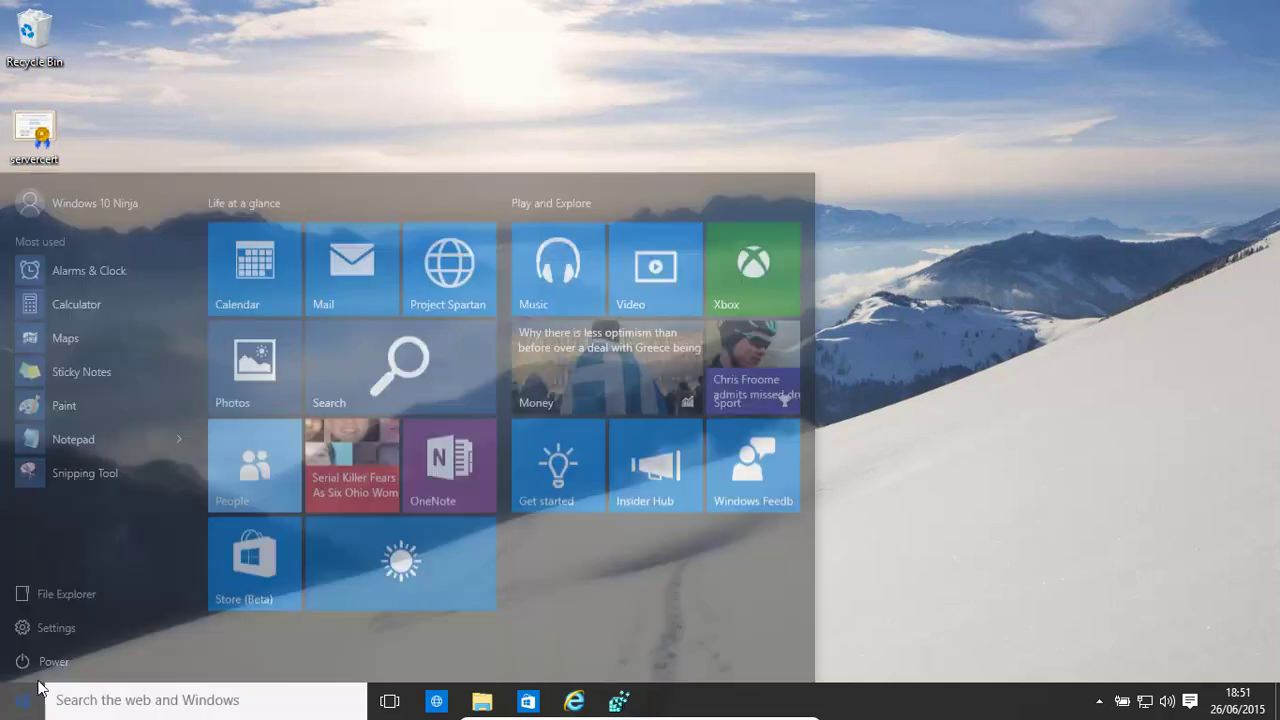
{"action": "type", "text": "wo"}
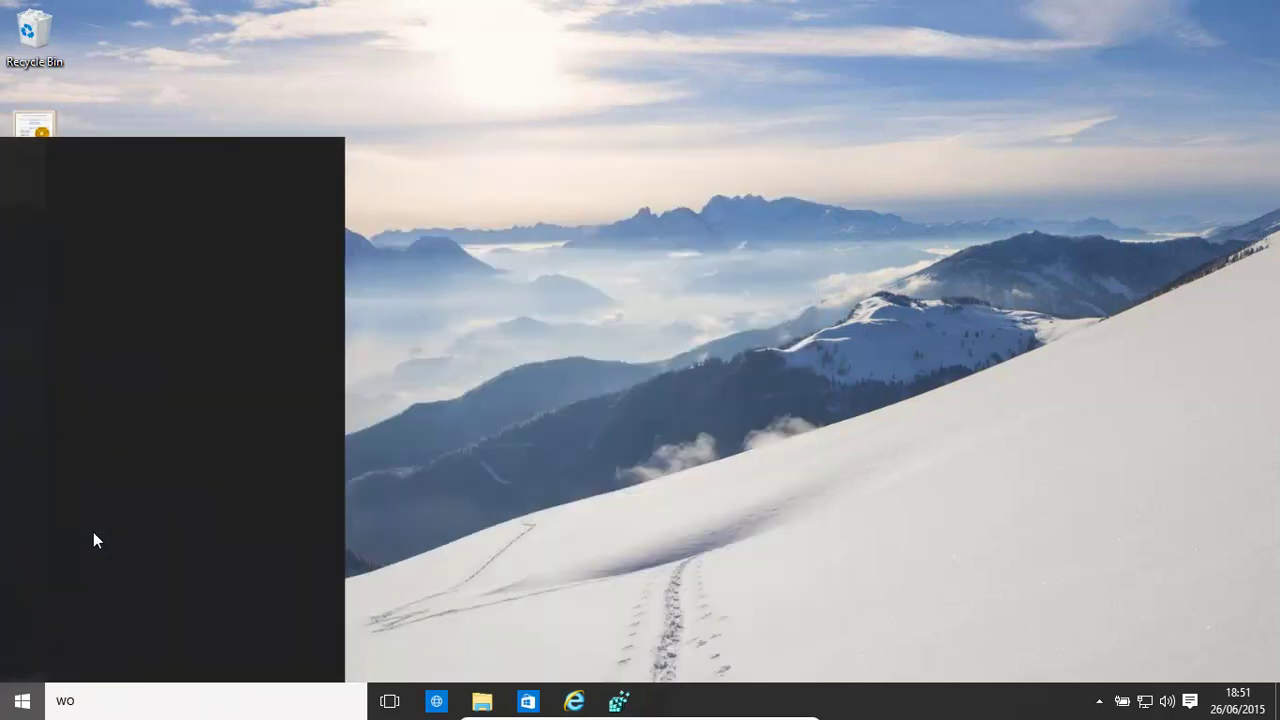
{"action": "type", "text": "rk"}
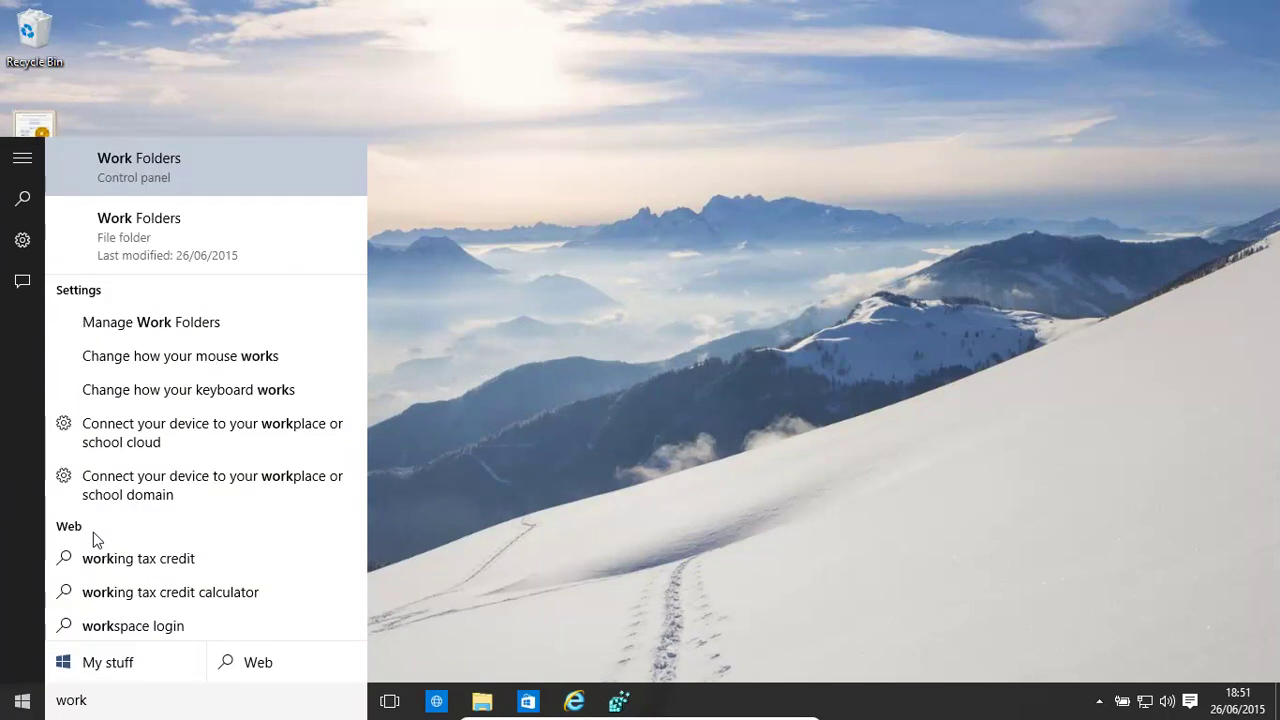
{"action": "left_click", "coordinate": [146, 173]}
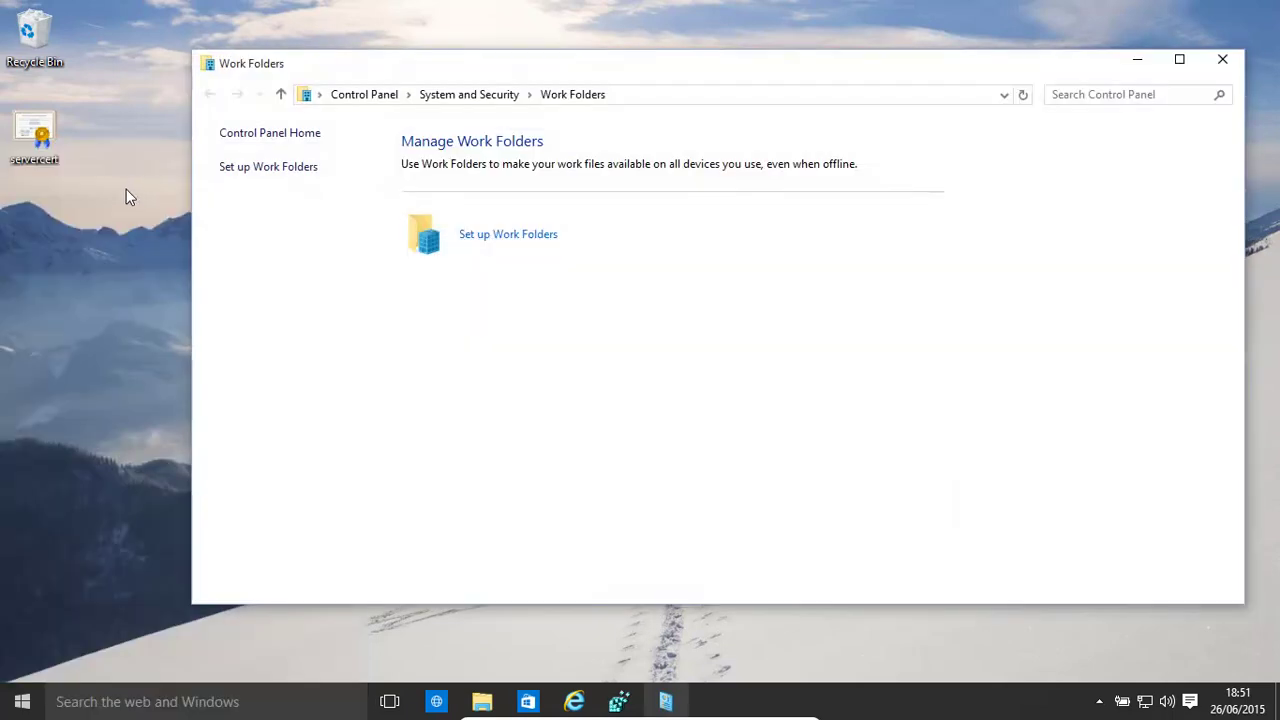
{"action": "left_click", "coordinate": [515, 243]}
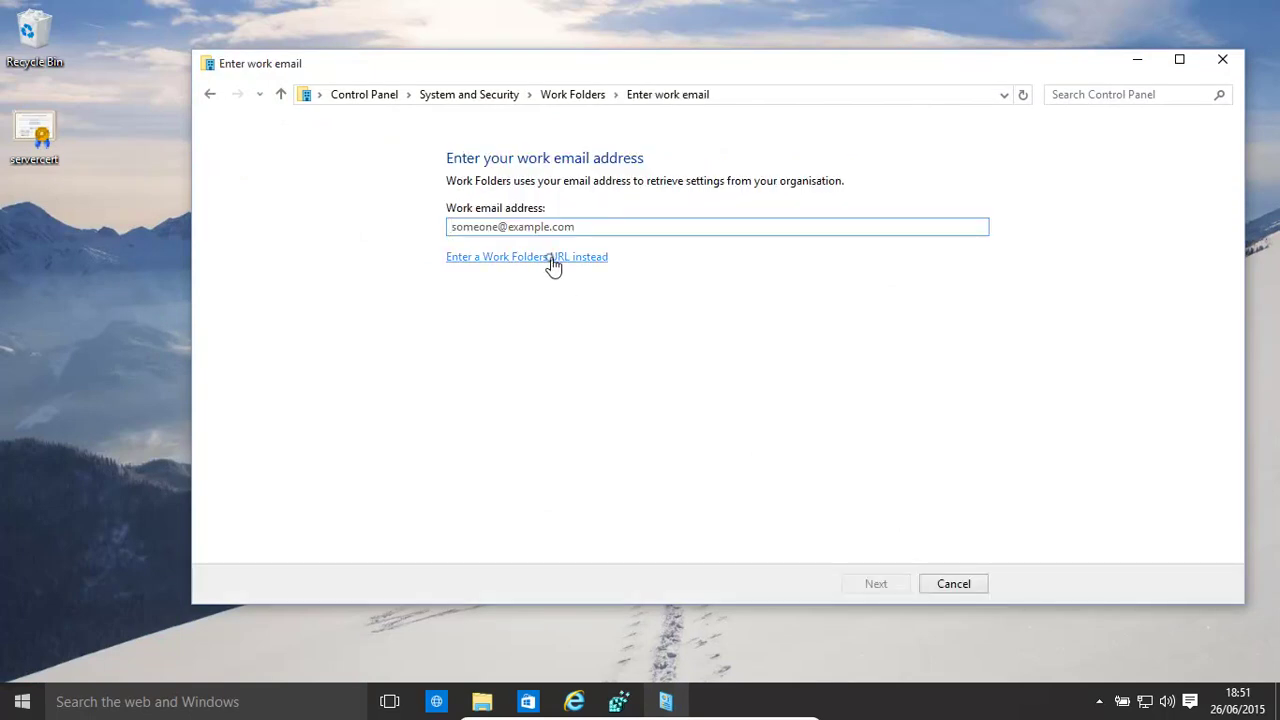
{"action": "left_click", "coordinate": [549, 259]}
{"action": "type", "text": "h"}
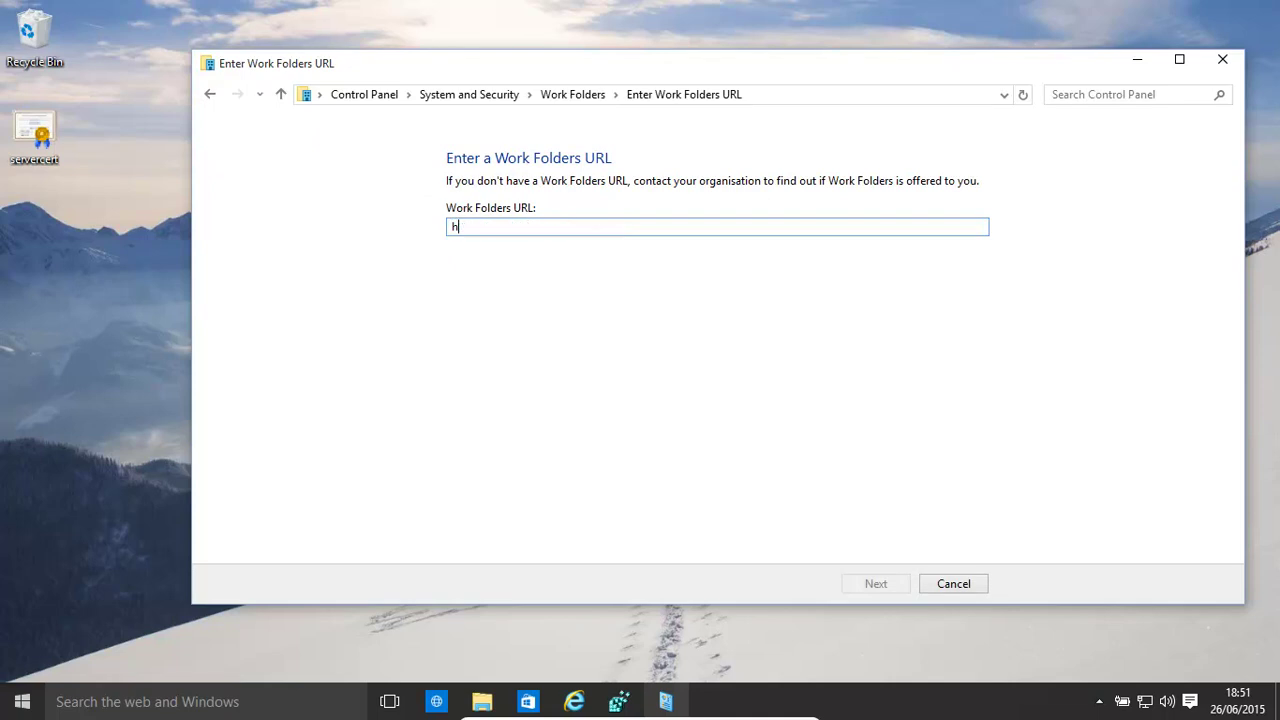
{"action": "type", "text": "ttps://windows"}
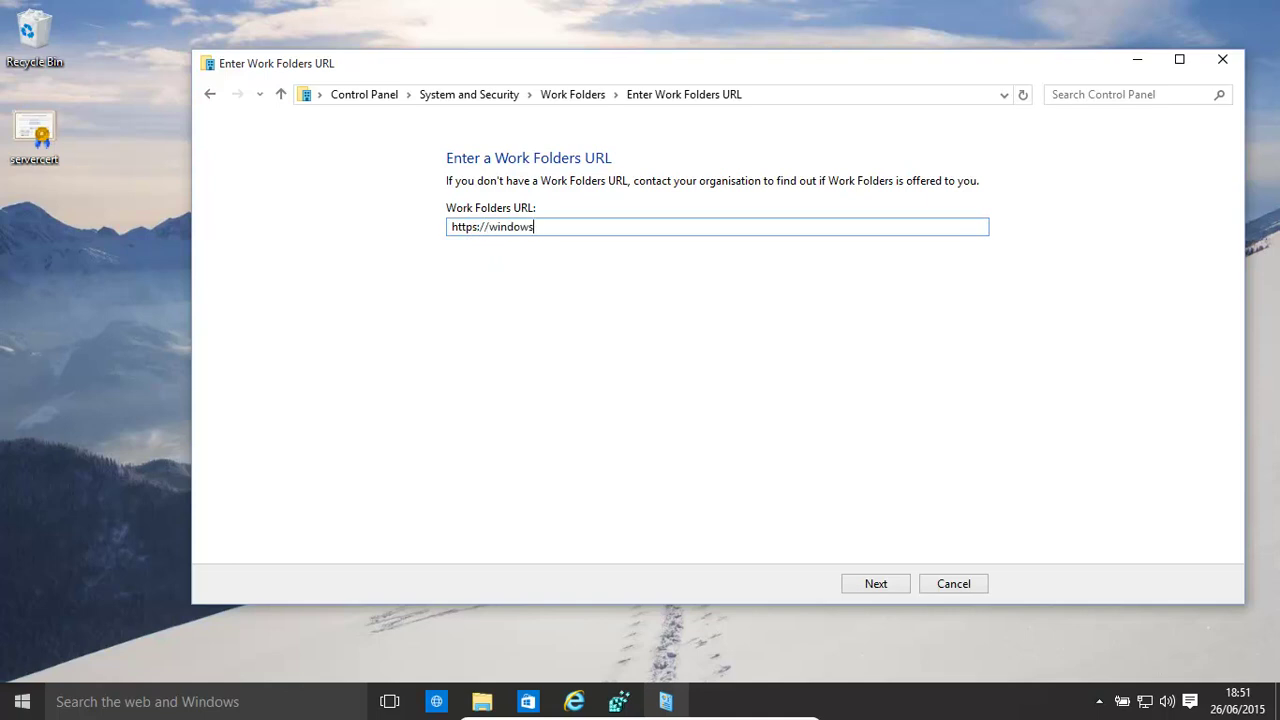
{"action": "type", "text": "10.ninja"}
{"action": "left_click", "coordinate": [881, 585]}
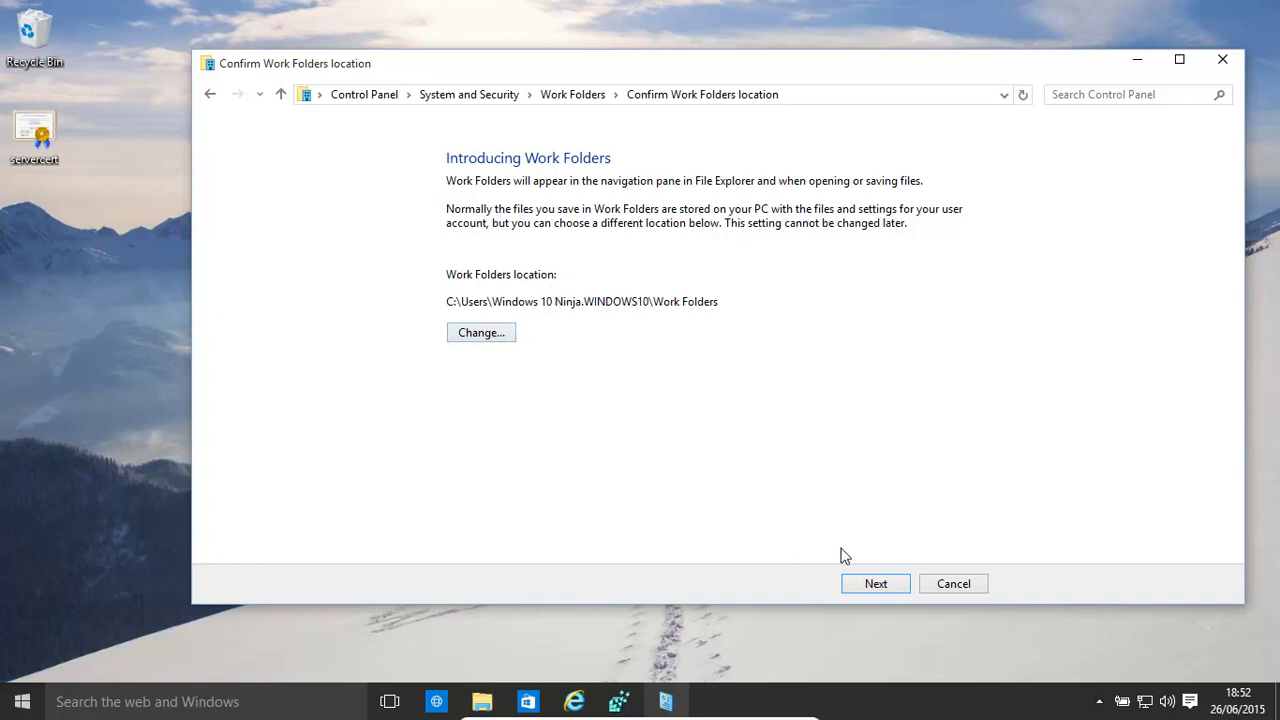
Keep the default Work Folders location, accept the security policies on this PC, and complete the setup
{"action": "left_click", "coordinate": [881, 584]}
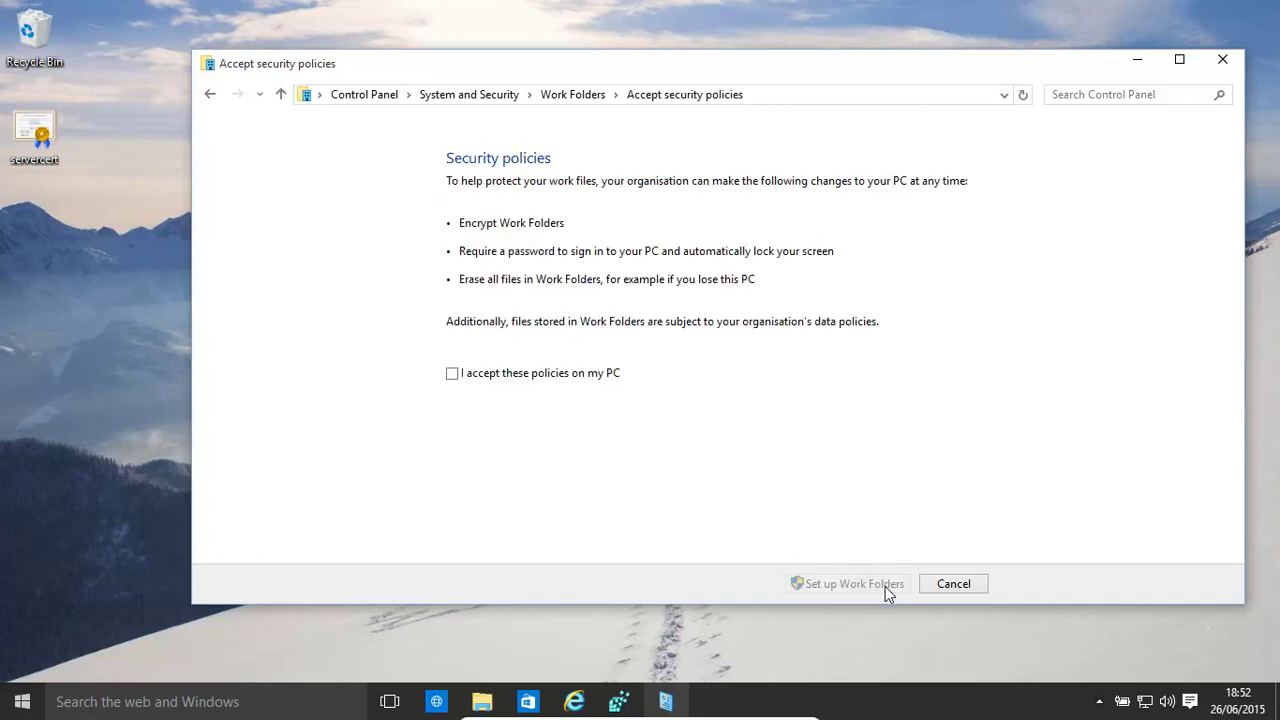
{"action": "left_click", "coordinate": [452, 374]}
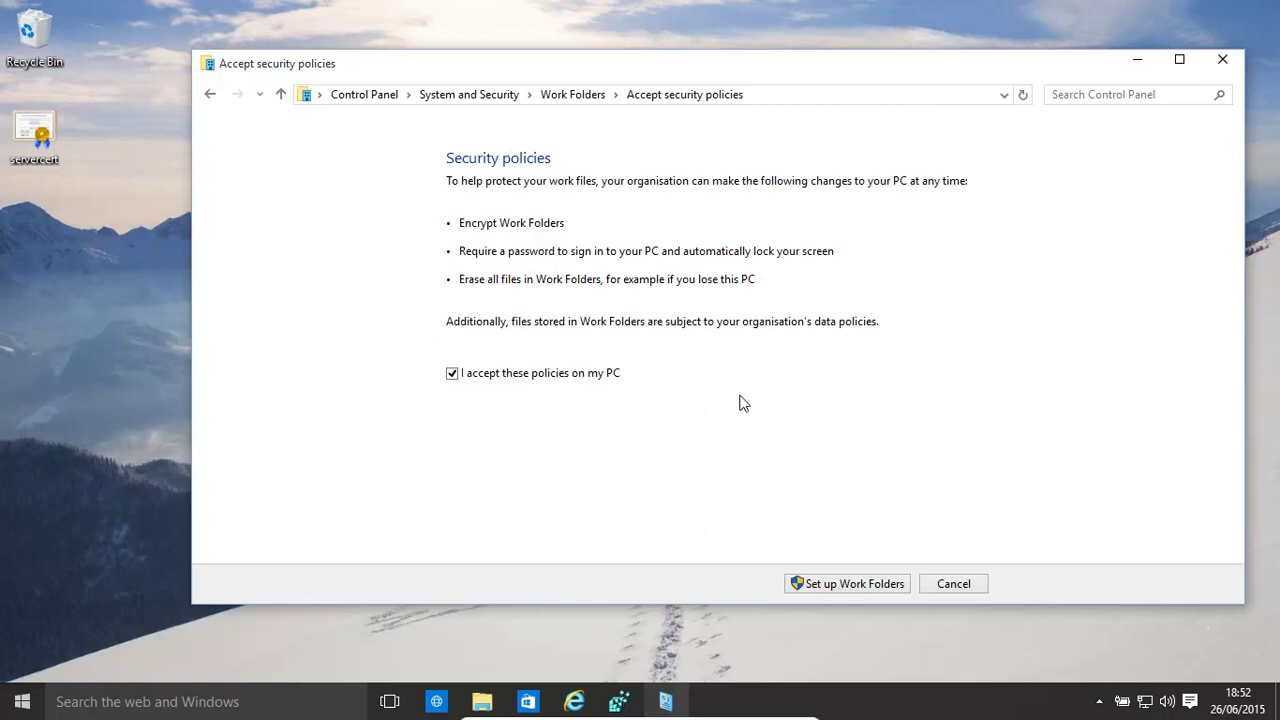
{"action": "left_click", "coordinate": [840, 586]}
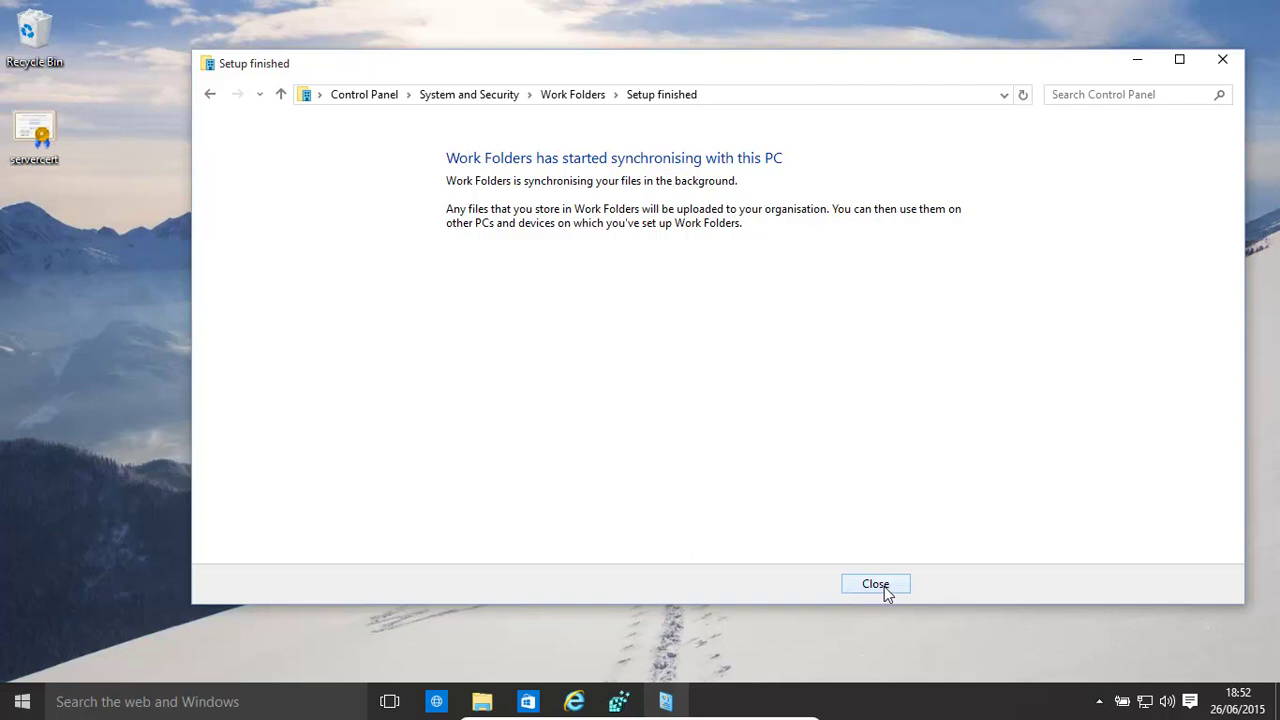
{"action": "left_click", "coordinate": [876, 584]}
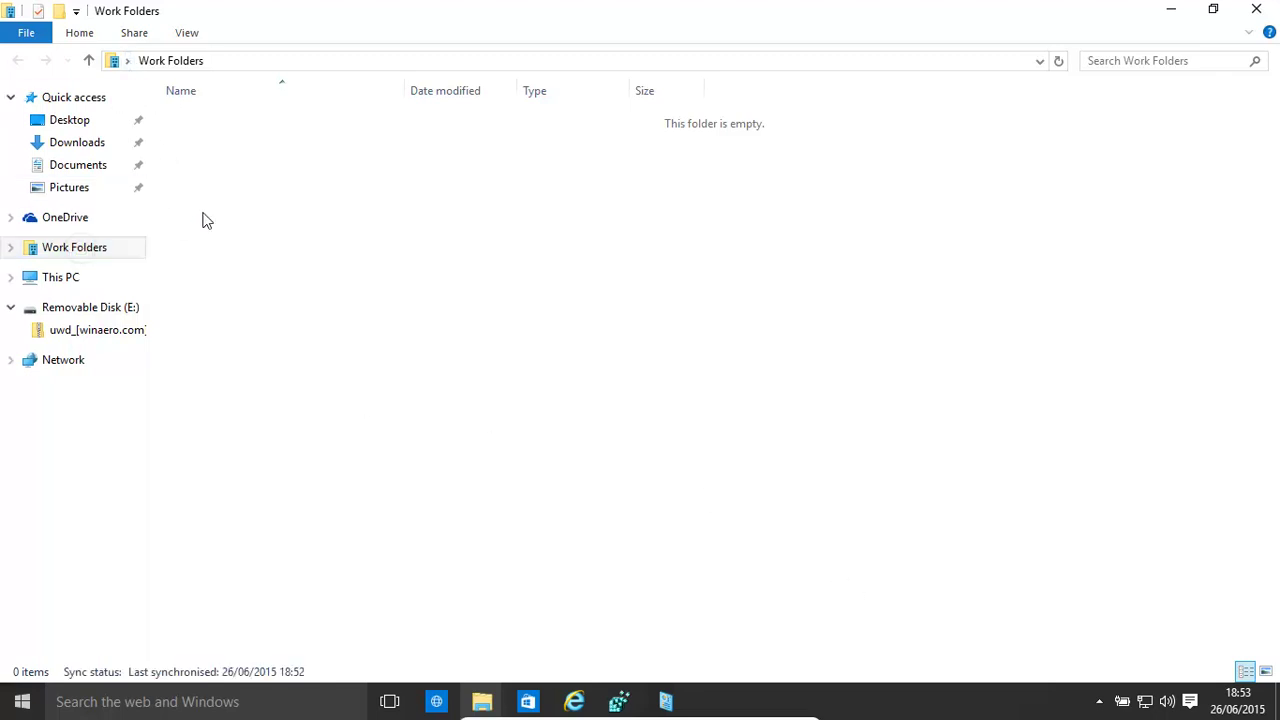
Create a folder with the default name "New folder" in Work Folders and sync it immediately
{"action": "right_click", "coordinate": [260, 178]}
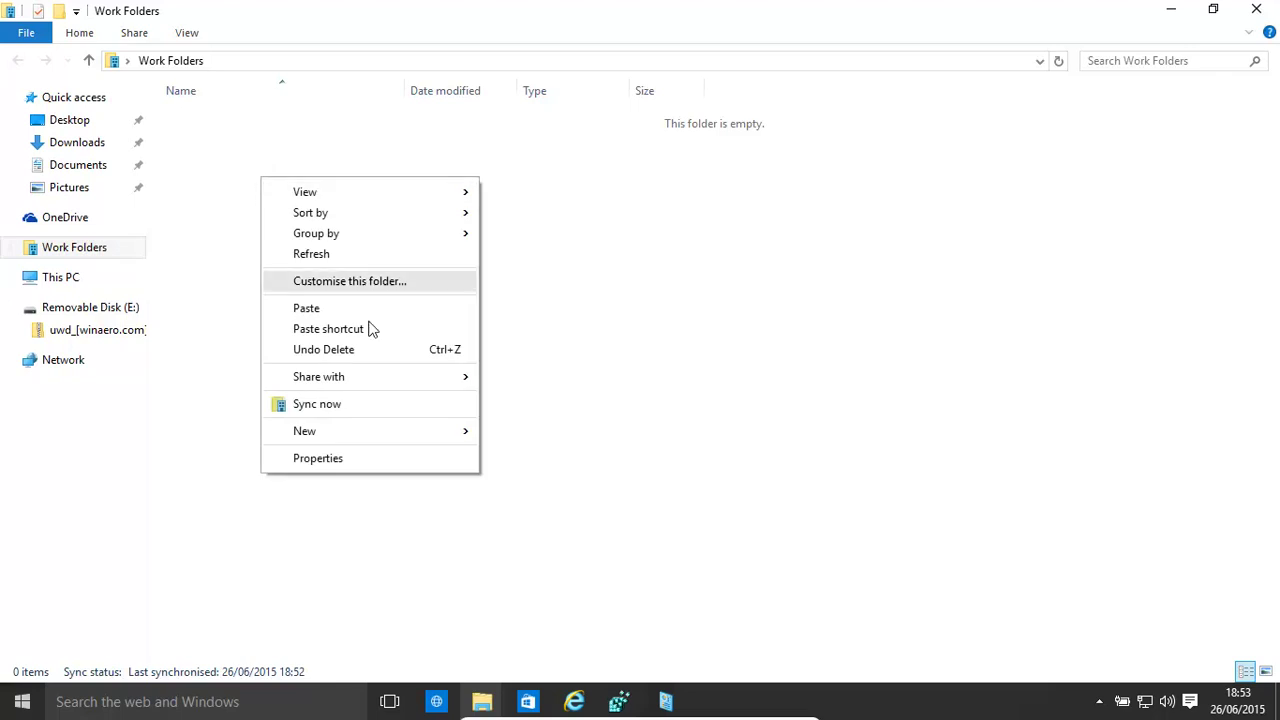
{"action": "mouse_move", "coordinate": [383, 437]}
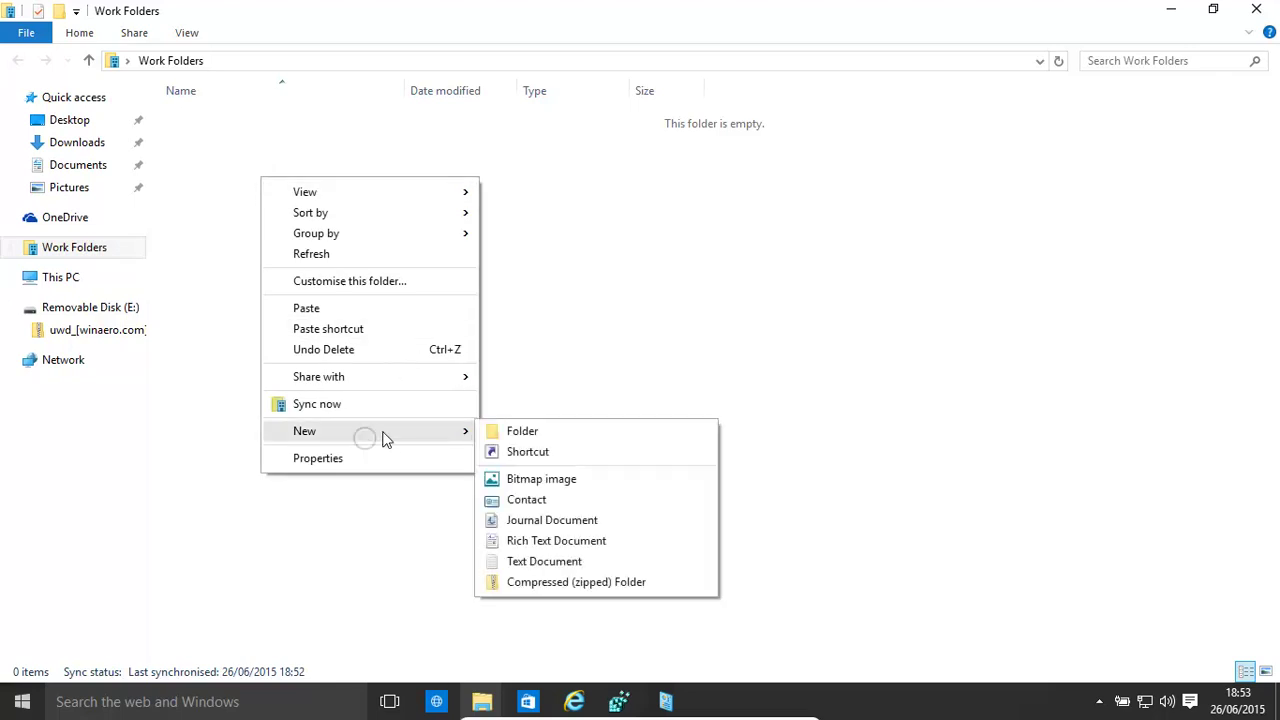
{"action": "left_click", "coordinate": [522, 431]}
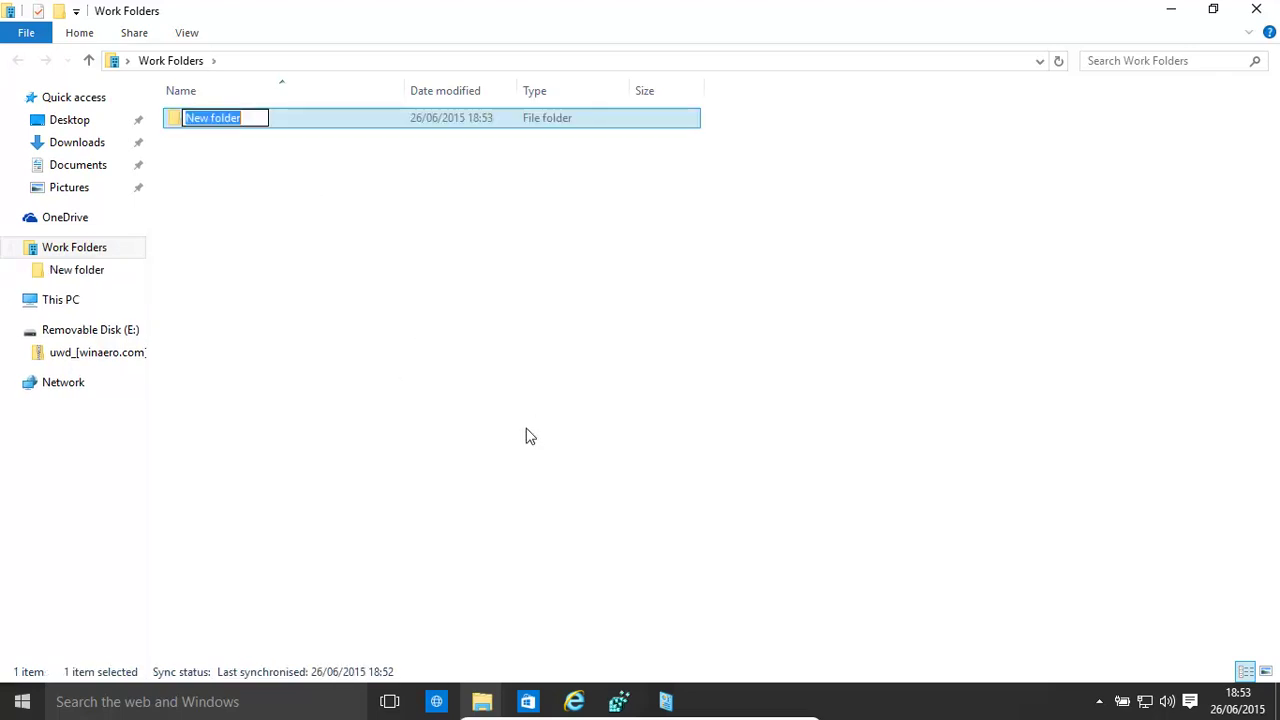
{"action": "key", "text": "Return"}
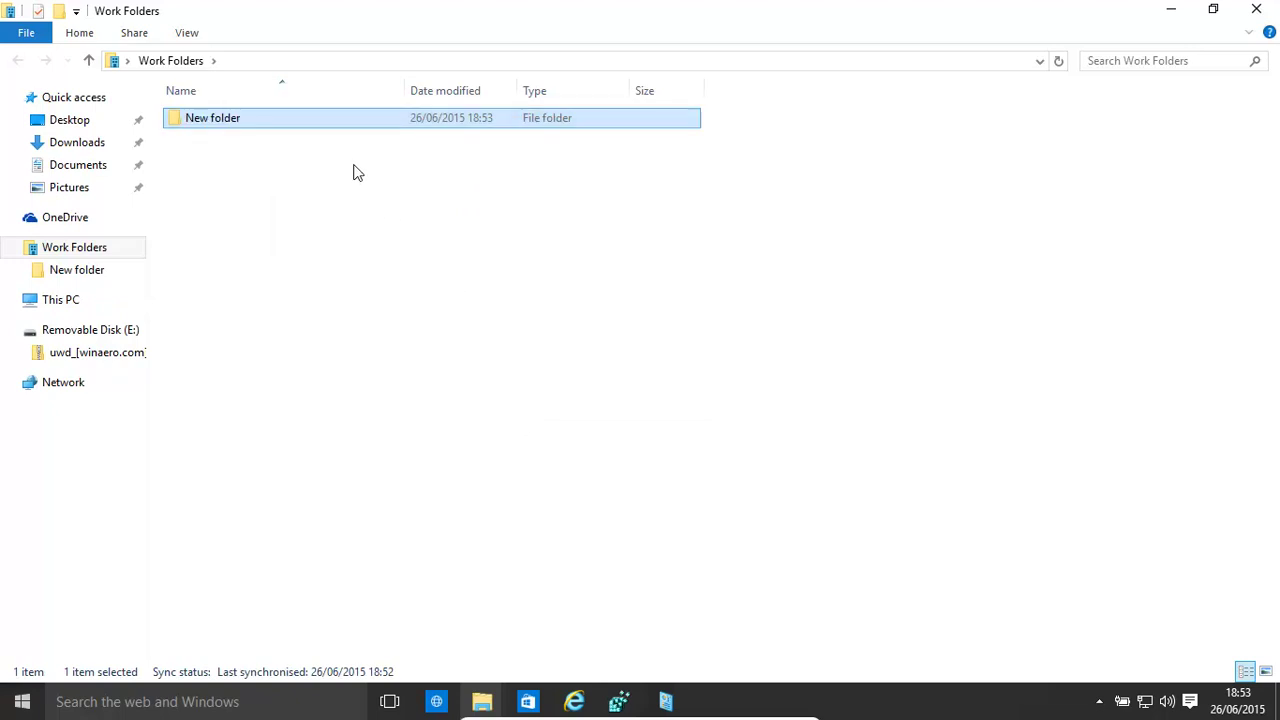
{"action": "right_click", "coordinate": [225, 120]}
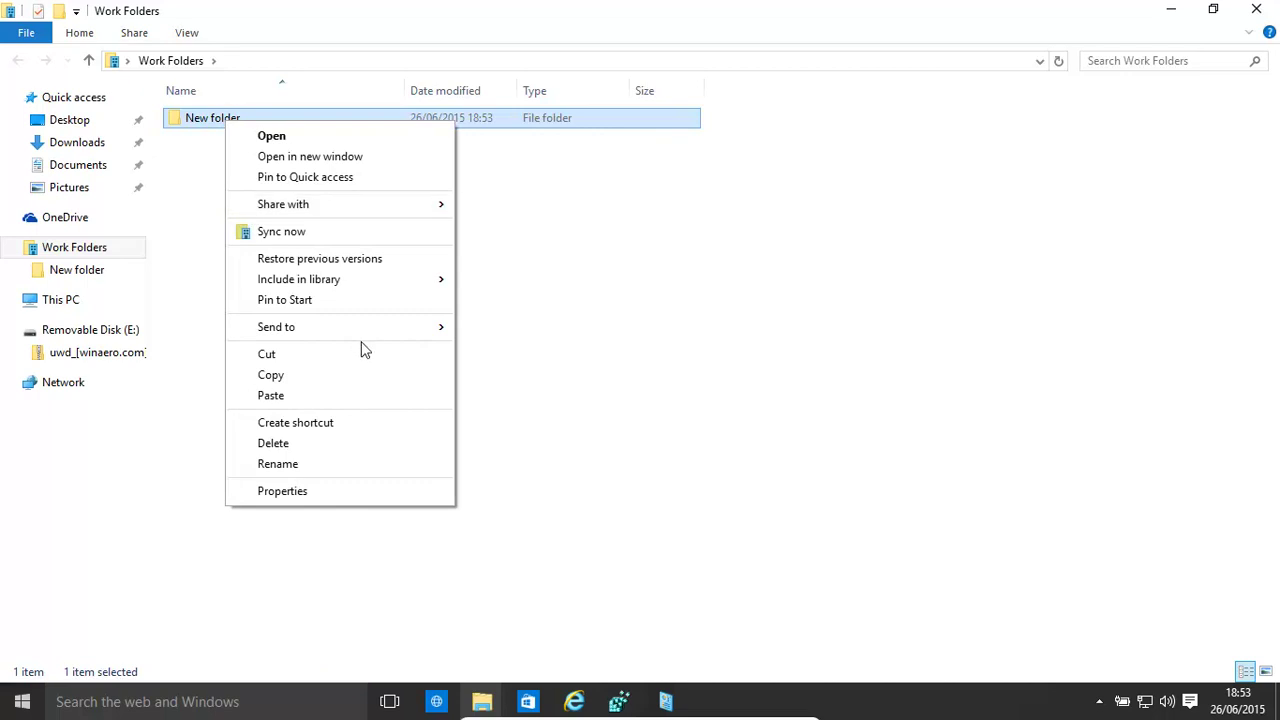
{"action": "left_click", "coordinate": [309, 236]}
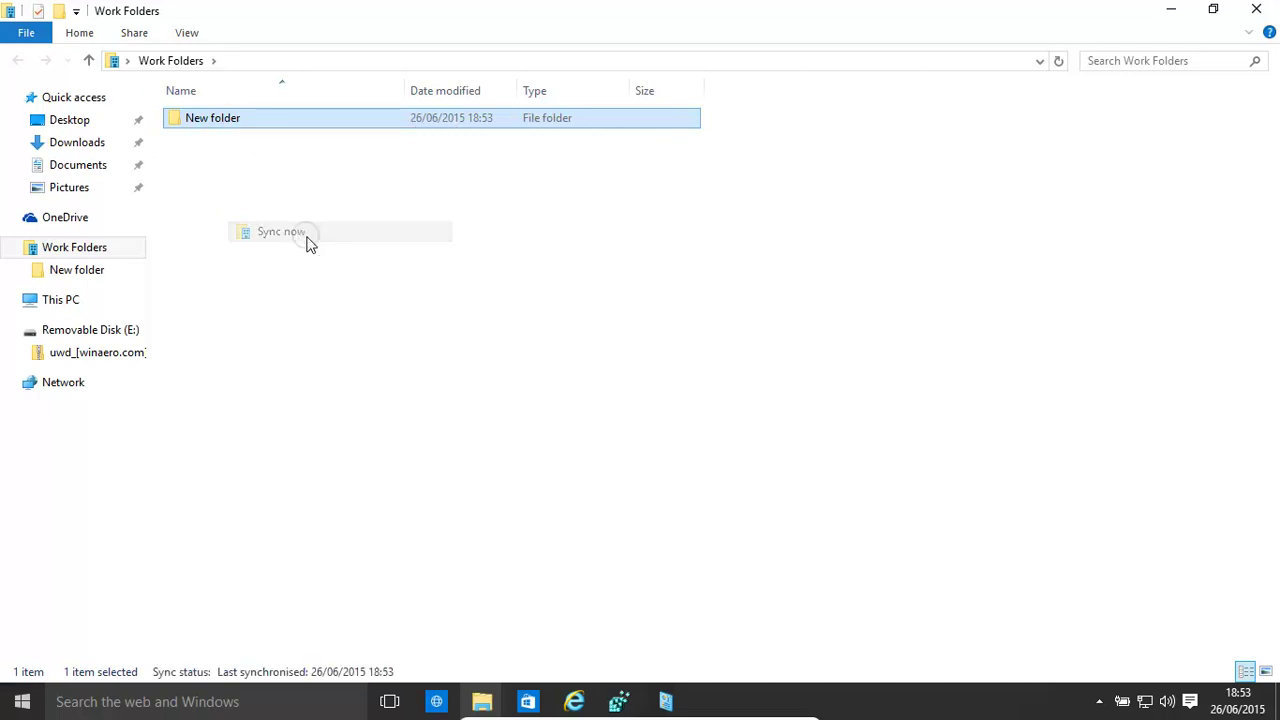